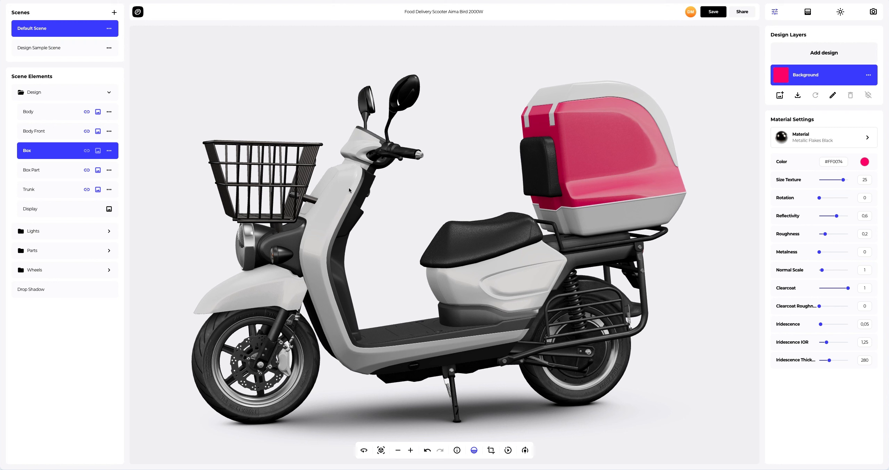
Copy the pink Box material and paste it onto the Body and Trunk elements
left_click(110, 152)
left_click(141, 156)
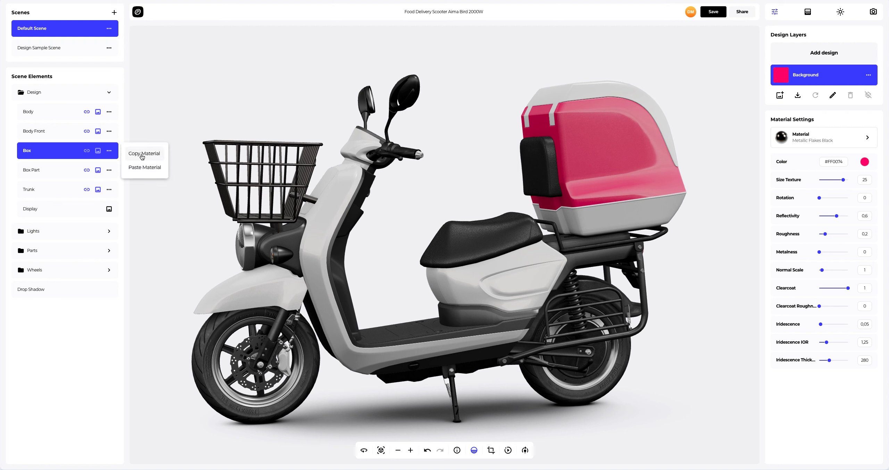
left_click(55, 114)
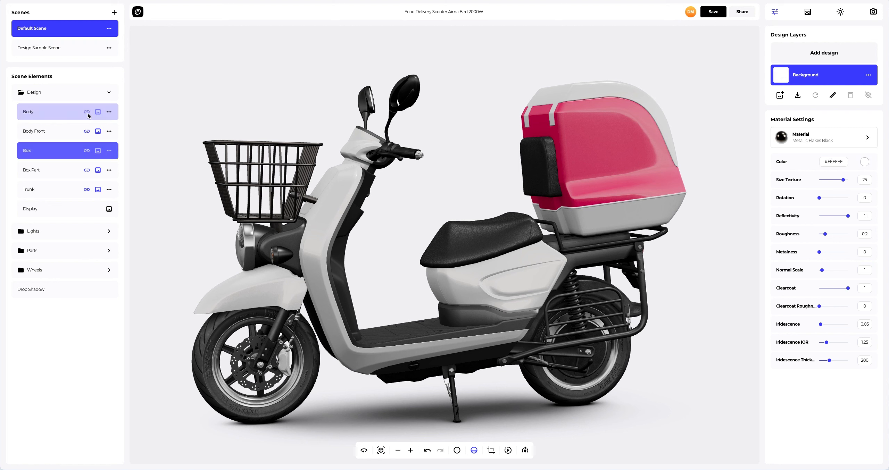
left_click(109, 112)
left_click(133, 127)
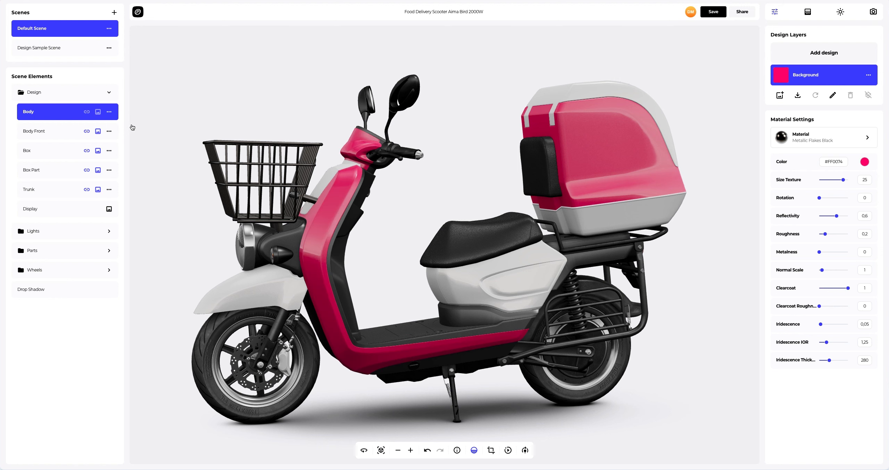
left_click(106, 188)
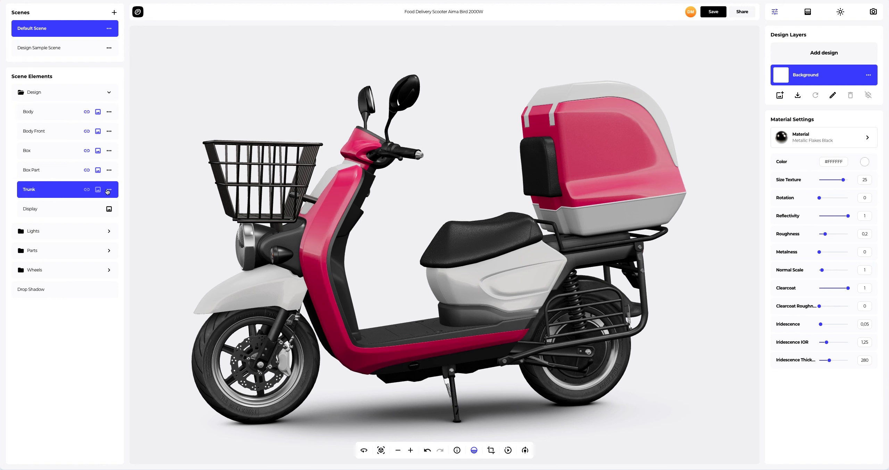
left_click(108, 190)
left_click(139, 206)
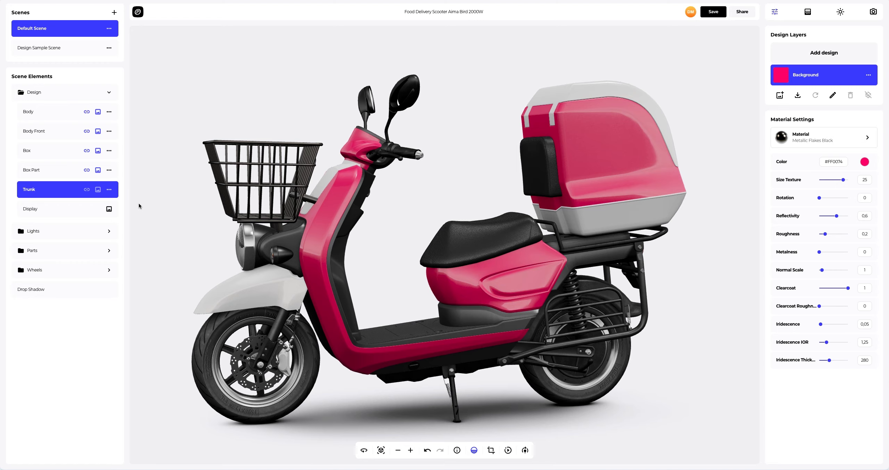
Set the color of the delivery box's Box Part element to black, #000000
left_click_drag(570, 193, 477, 207)
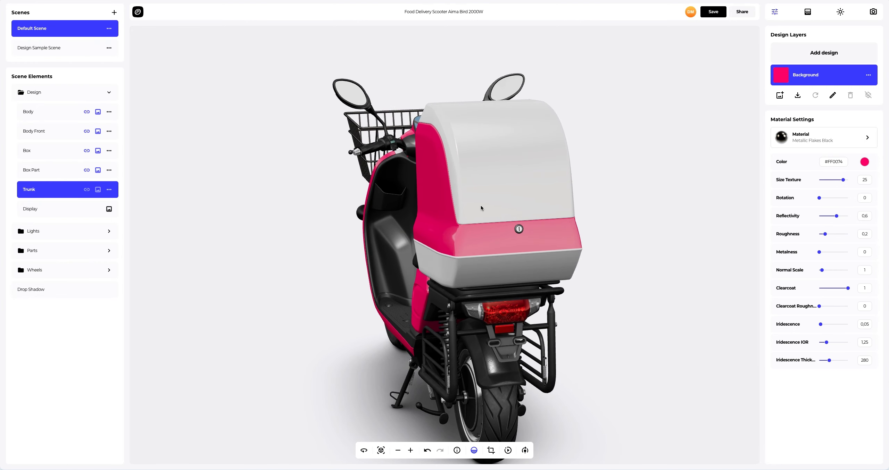
left_click(513, 137)
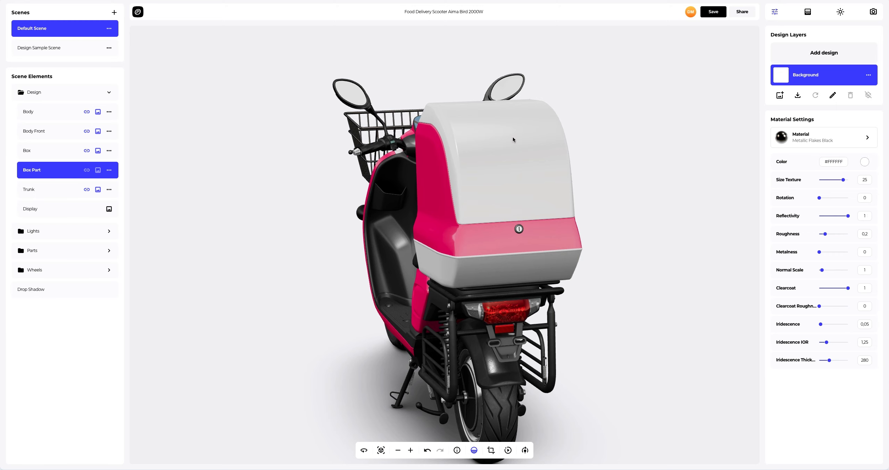
left_click(864, 163)
left_click(825, 271)
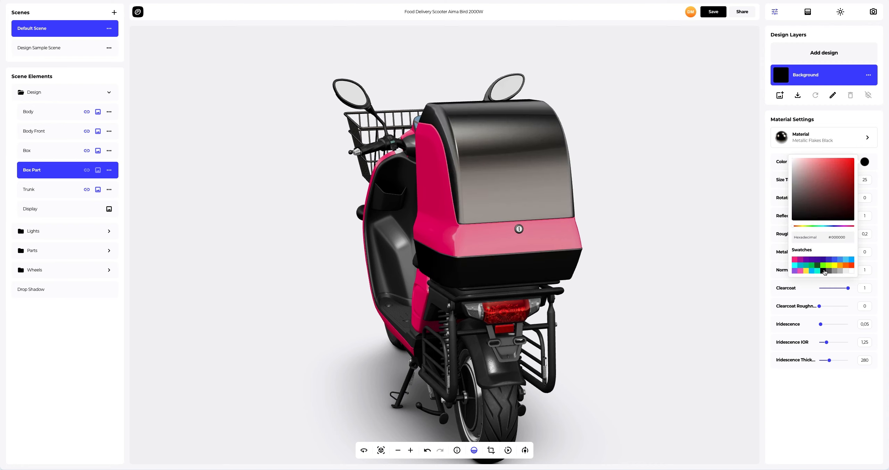
left_click(767, 263)
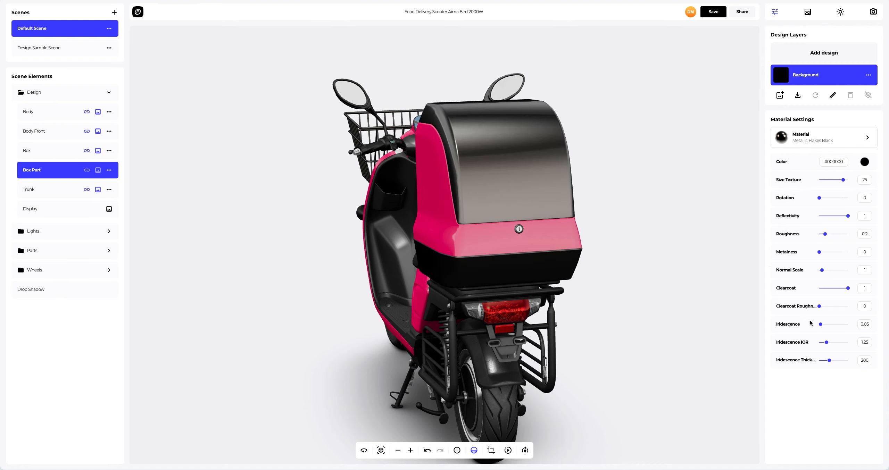
Set the Box Part material's iridescence to 0, roughness to 0.45 and reflectivity to 0.55
left_click_drag(820, 325, 808, 324)
left_click_drag(596, 274, 647, 265)
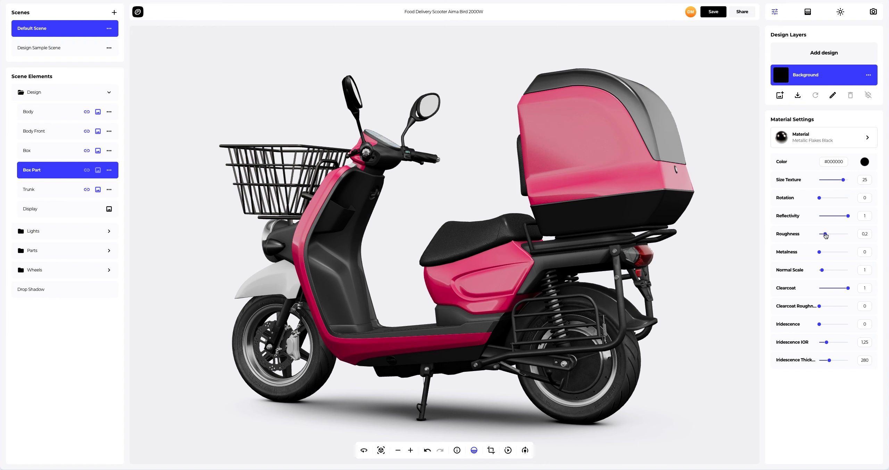
left_click_drag(825, 234, 832, 235)
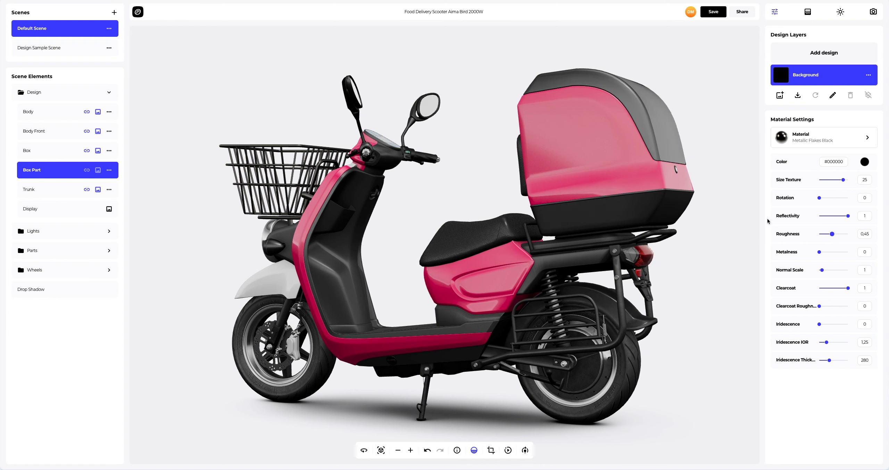
left_click_drag(699, 214, 681, 218)
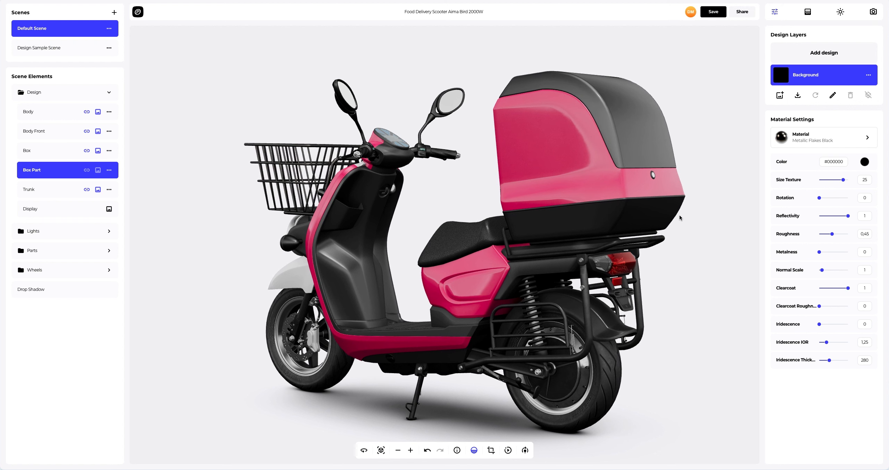
left_click_drag(848, 216, 838, 217)
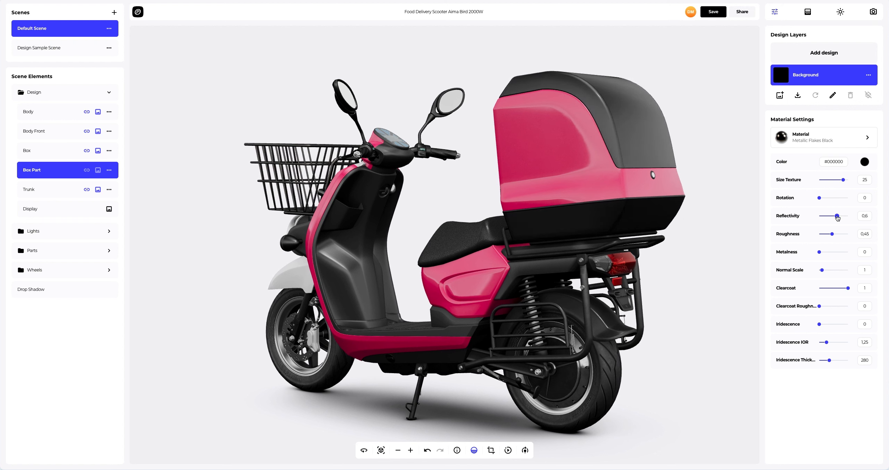
left_click_drag(837, 218, 837, 218)
Copy the black Box Part material and paste it onto the Body Front element
left_click_drag(659, 217, 610, 235)
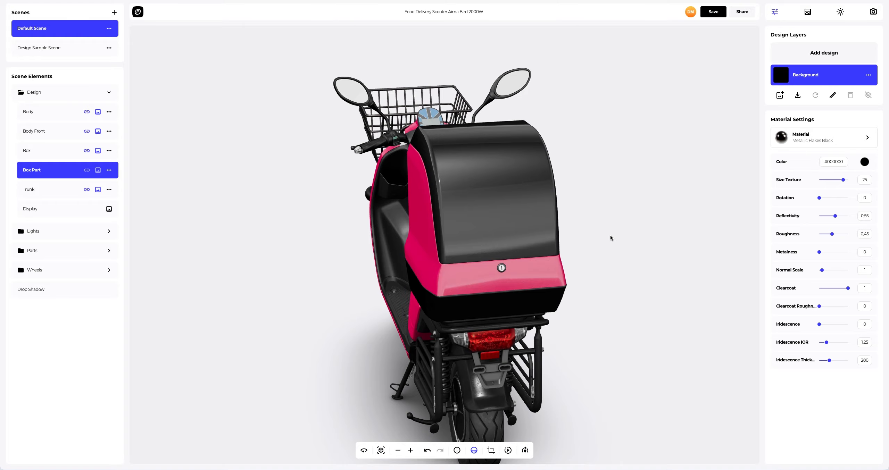
left_click(109, 171)
left_click_drag(244, 195, 346, 179)
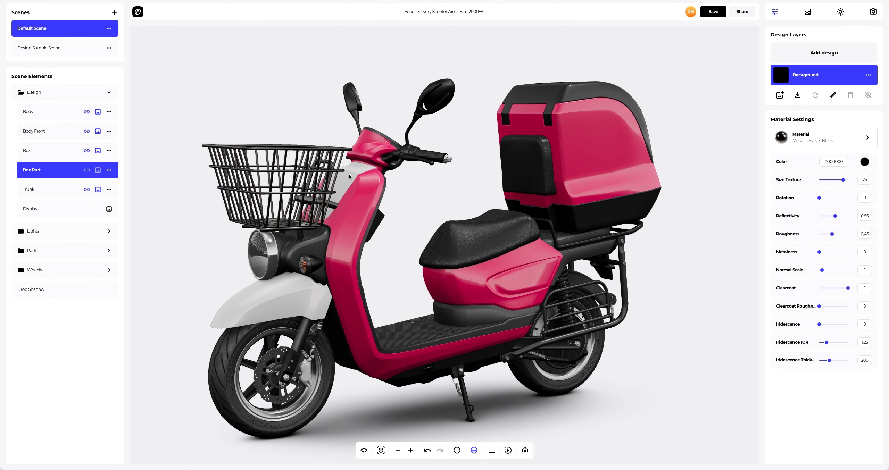
left_click(272, 308)
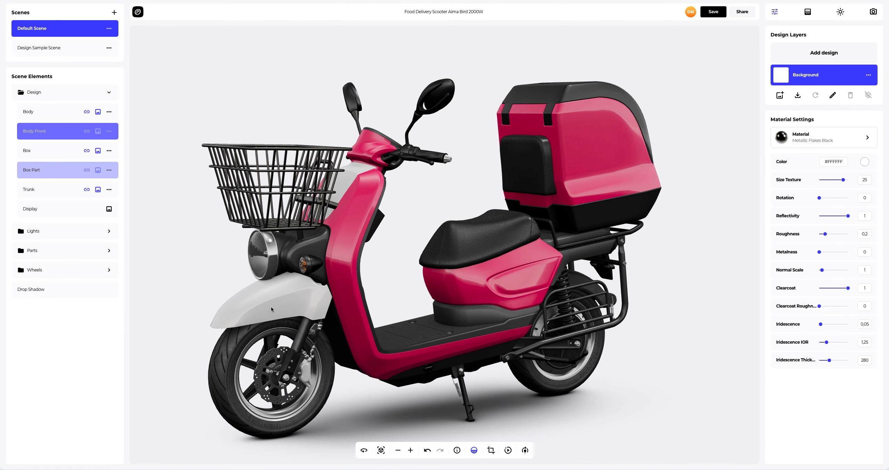
left_click(109, 131)
left_click(131, 148)
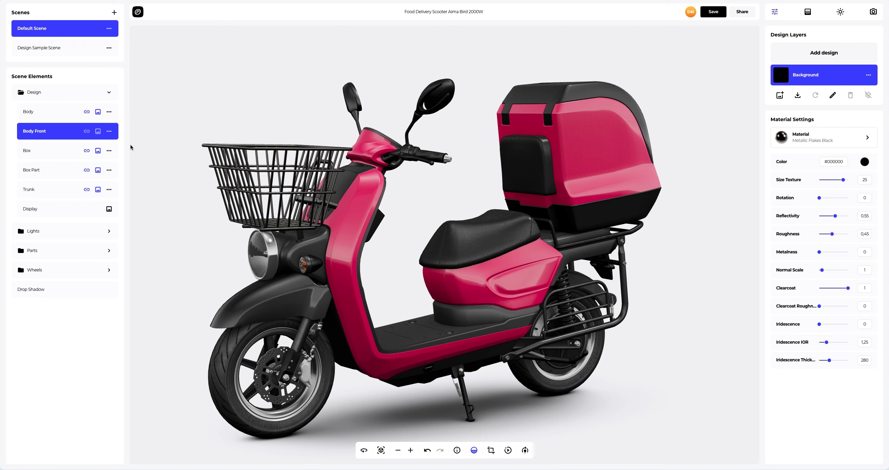
Set the color of the scooter's leather Seat to #545454
left_click_drag(306, 287, 316, 279)
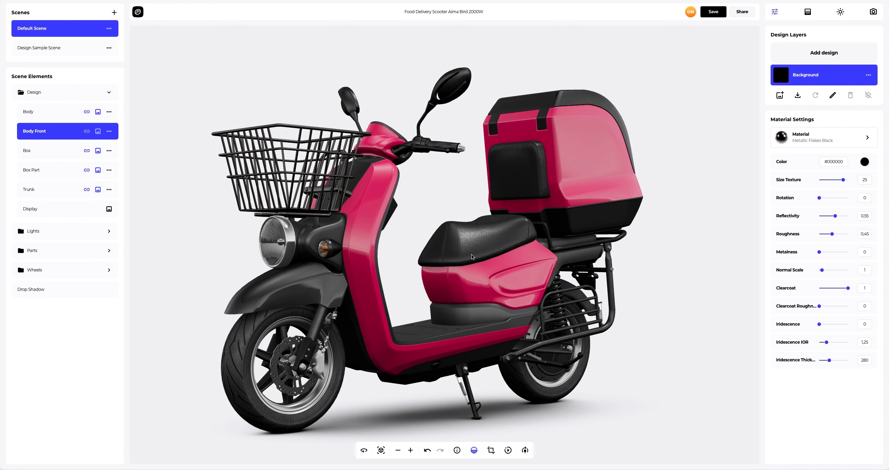
scroll(482, 253, "up", 5)
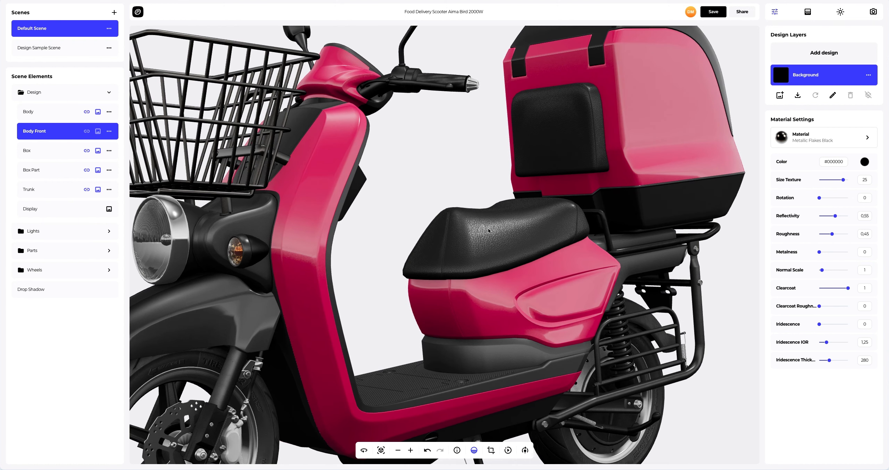
left_click(494, 233)
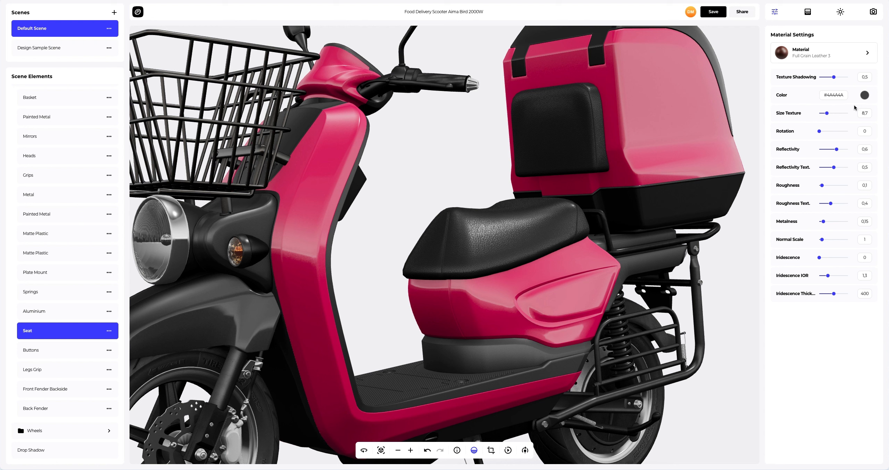
left_click(865, 95)
left_click_drag(847, 171, 820, 171)
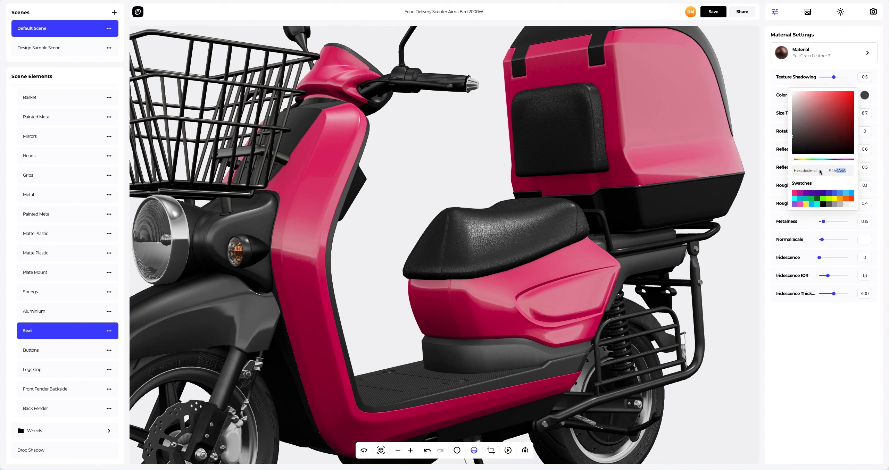
type("545454")
left_click(769, 189)
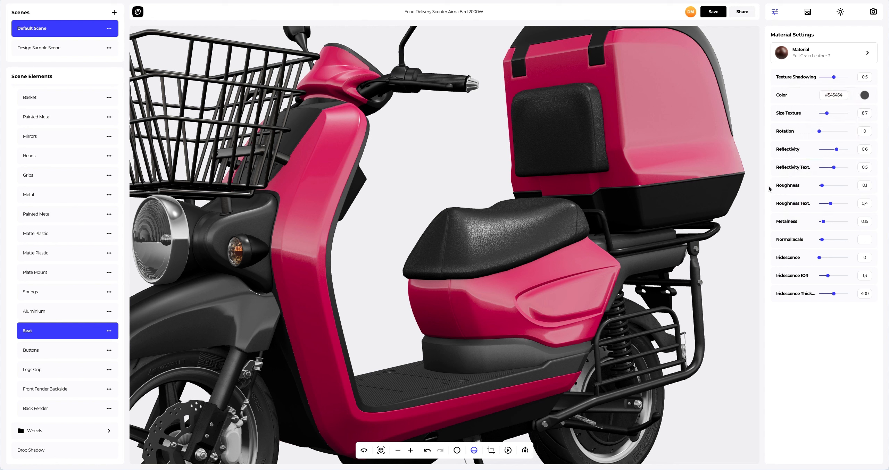
Set the Seat material's reflectivity to 0.4, roughness to 0.25 and metalness to 0.65
left_click_drag(837, 149, 832, 150)
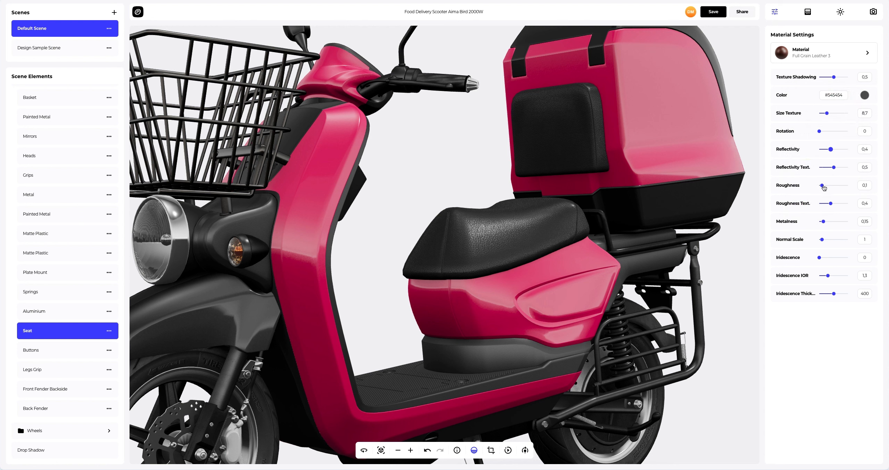
left_click_drag(822, 186, 827, 186)
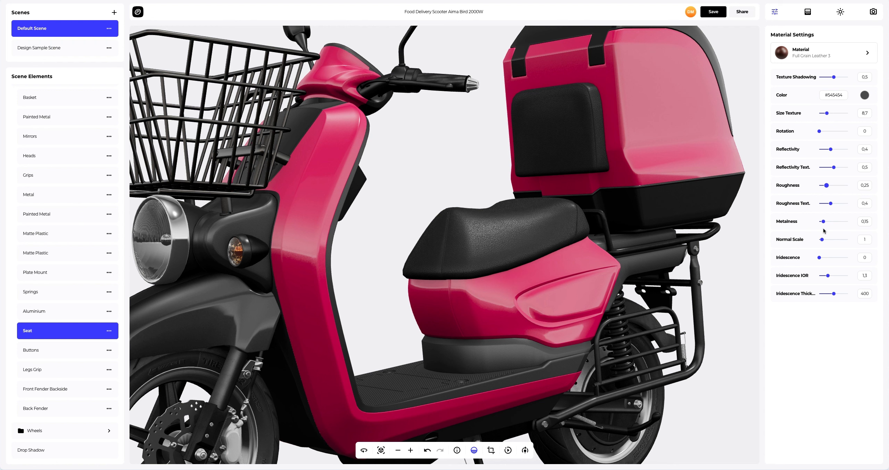
left_click_drag(823, 222, 838, 223)
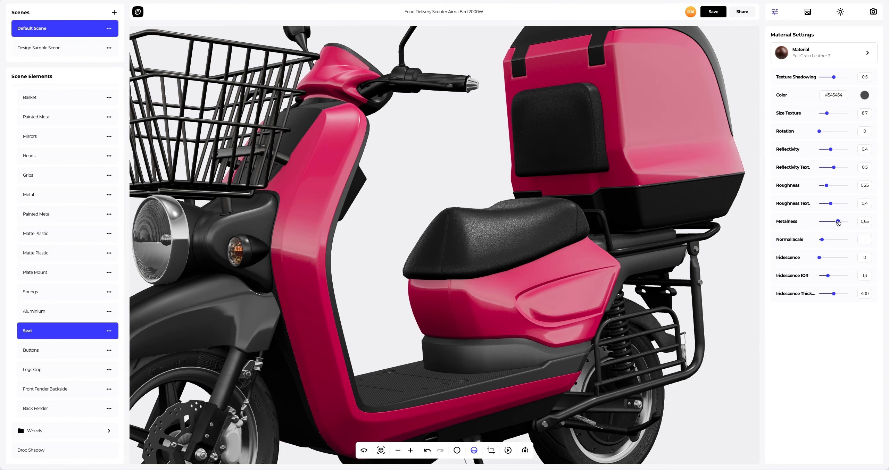
Set the metalness of the Matte Plastic on the scooter's inner leg shield to 0.7
left_click_drag(705, 235, 609, 246)
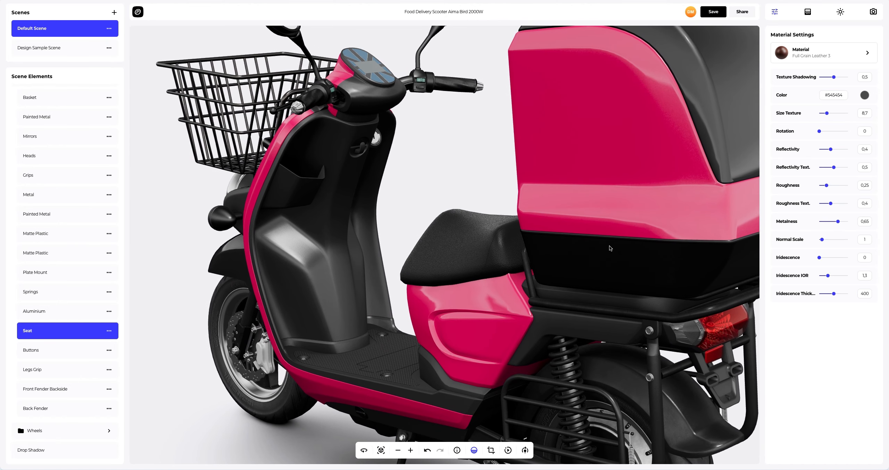
left_click(307, 261)
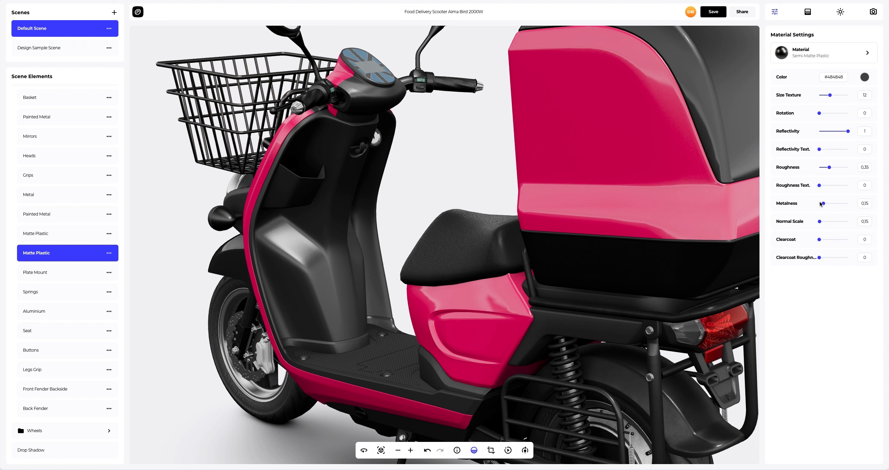
left_click_drag(823, 203, 841, 205)
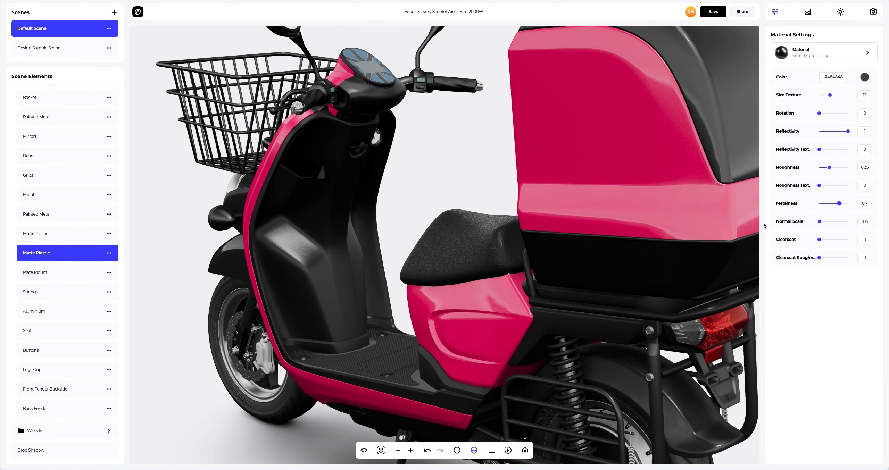
Set the color of the front wheel's Brake element to #484848
left_click_drag(397, 306, 363, 307)
right_click_drag(362, 307, 509, 218)
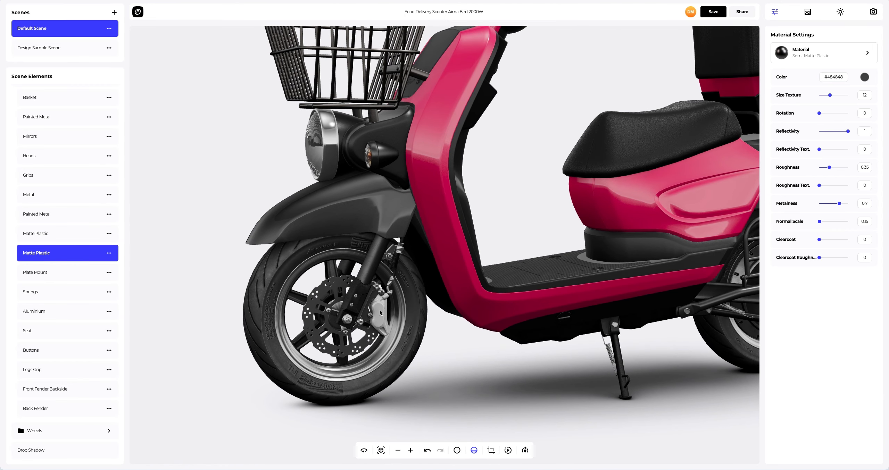
left_click(380, 310)
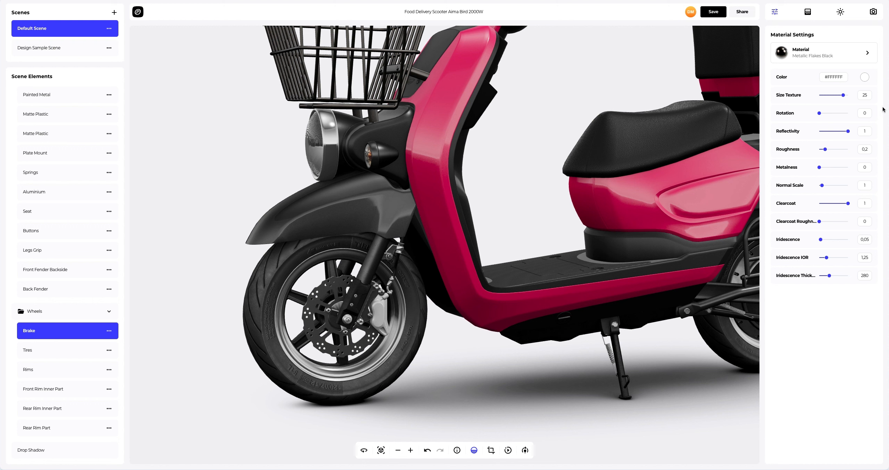
left_click(865, 77)
triple_click(843, 152)
type("#484848")
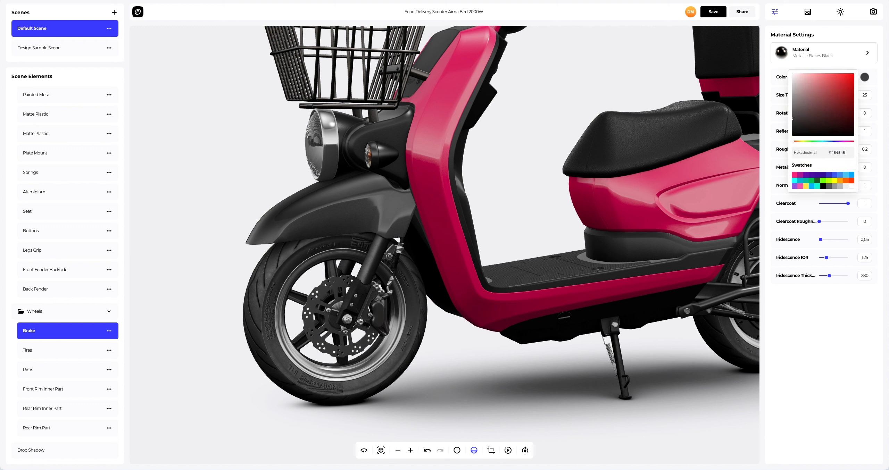
left_click(771, 172)
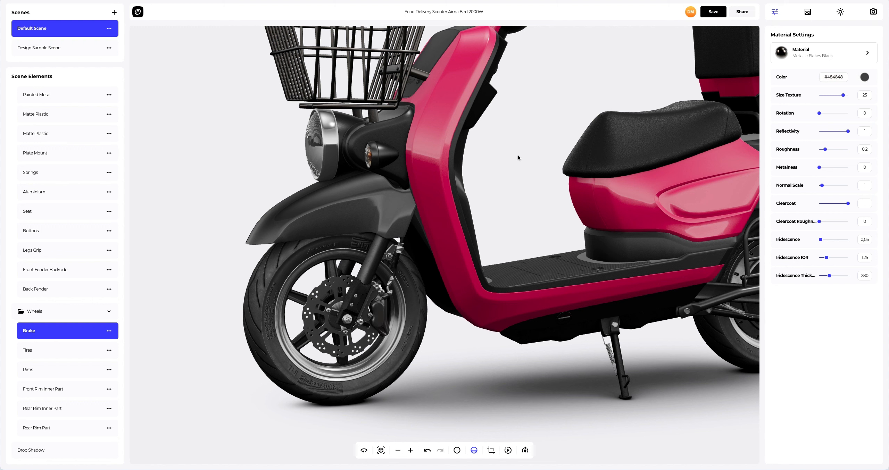
Apply the Rough Silver metal material to the scooter's front Basket
left_click_drag(394, 155, 439, 193)
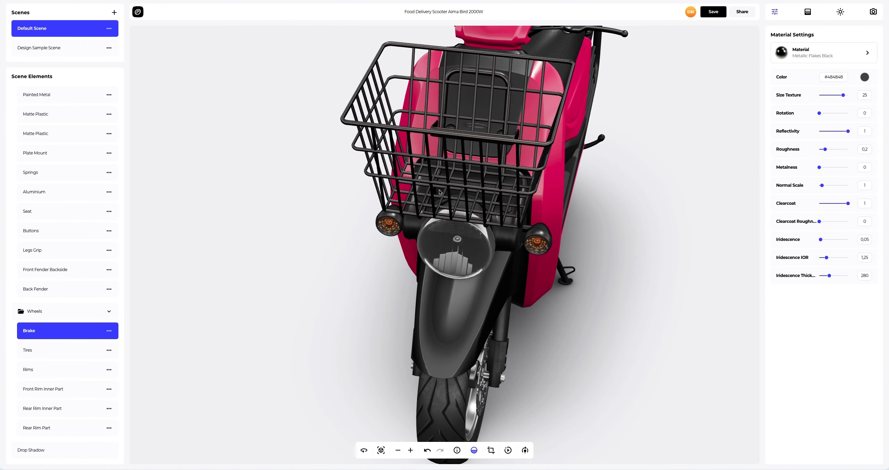
left_click(373, 66)
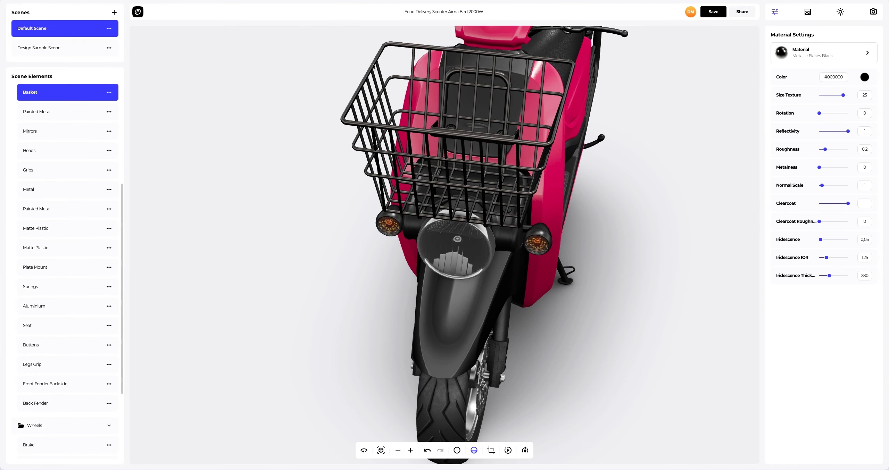
left_click(792, 53)
left_click(701, 72)
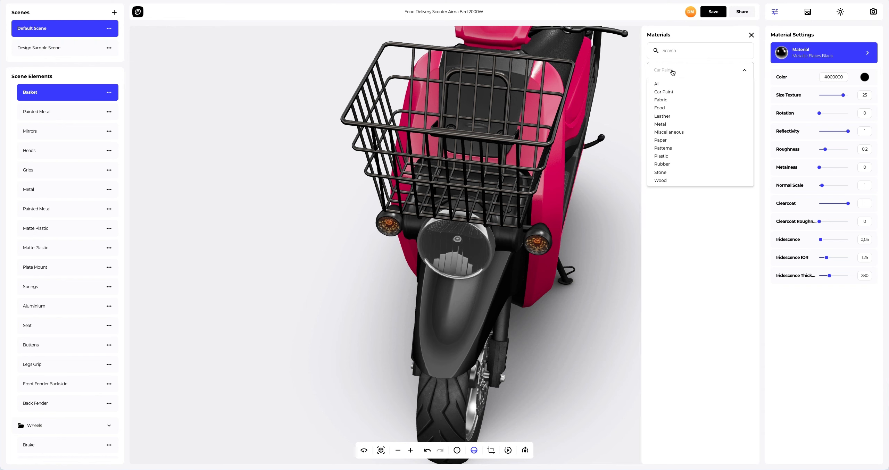
left_click(660, 124)
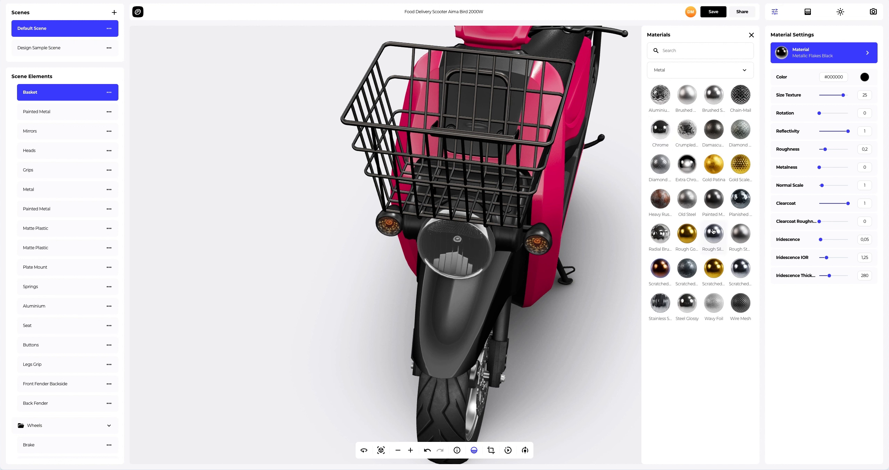
left_click(713, 232)
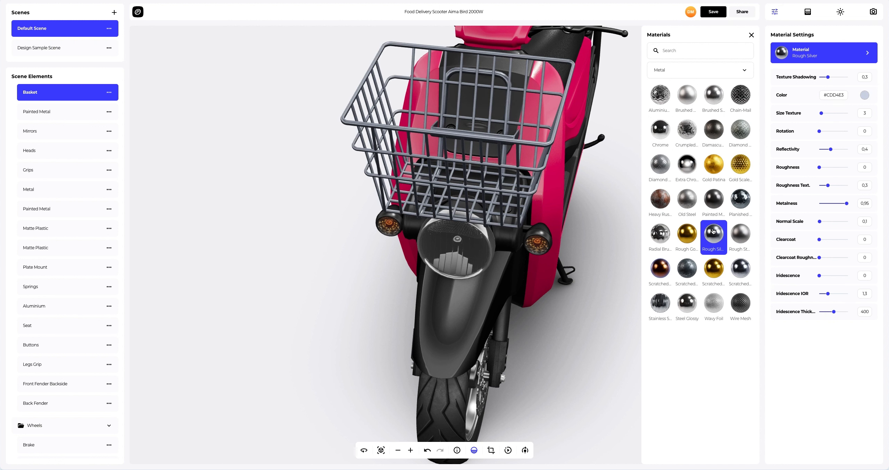
left_click(751, 35)
Set the Basket's color to #D2D2D2 and raise its reflectivity and clearcoat to 1
left_click(865, 95)
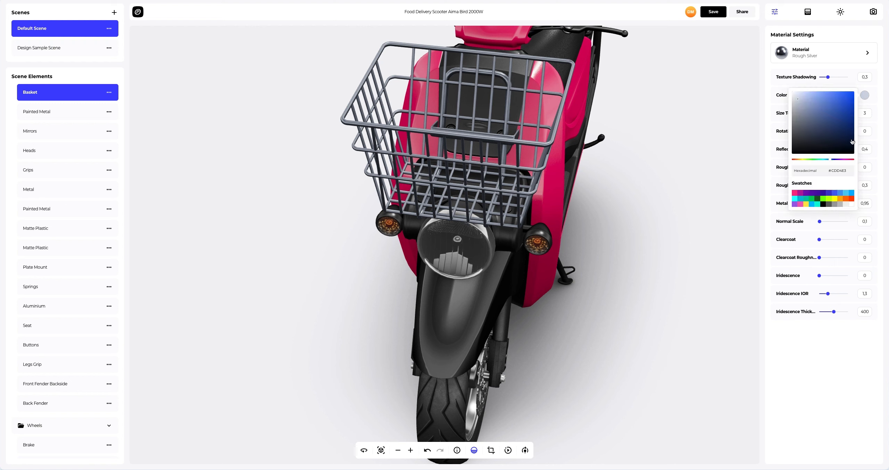
left_click_drag(849, 170, 822, 173)
type("D2D2D2")
left_click(769, 166)
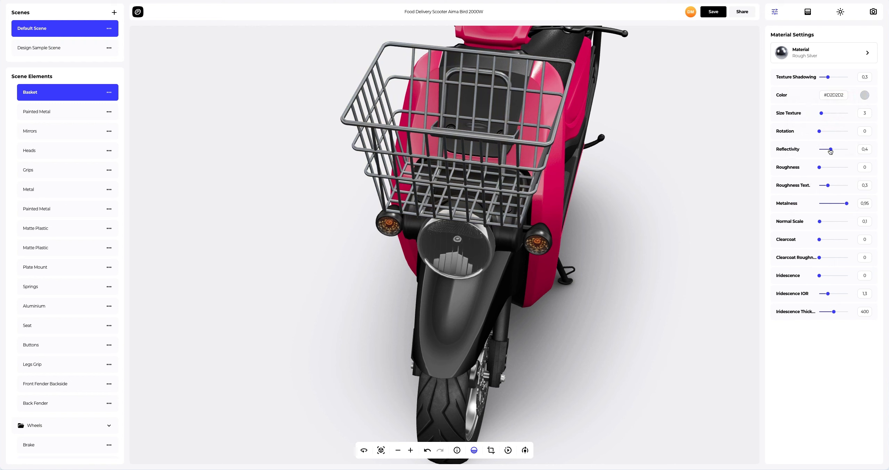
left_click_drag(830, 150, 848, 150)
left_click_drag(820, 239, 878, 241)
Examine the whole scooter with its recolored basket from the front side and from the rear
left_click_drag(536, 192, 483, 122)
scroll(607, 163, "down", 5)
right_click_drag(520, 111, 465, 144)
mouse_move(567, 145)
left_mouse_down()
mouse_move(526, 148)
mouse_move(559, 147)
left_mouse_up()
right_click_drag(560, 148, 525, 163)
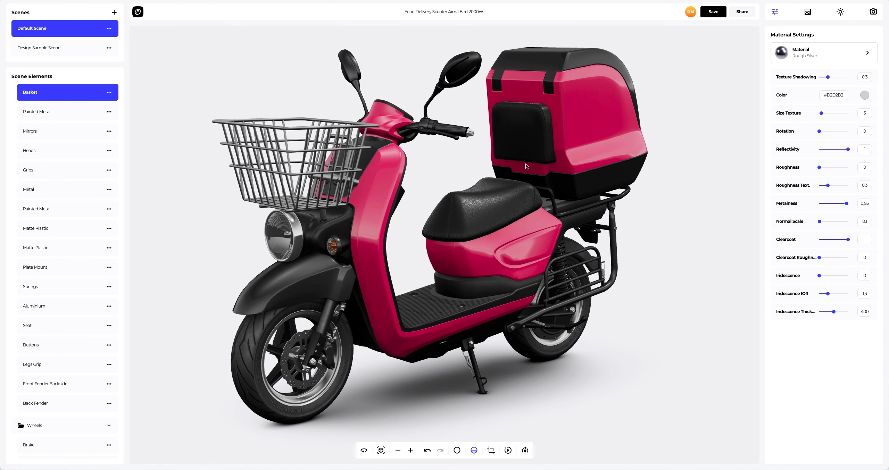
left_click(381, 450)
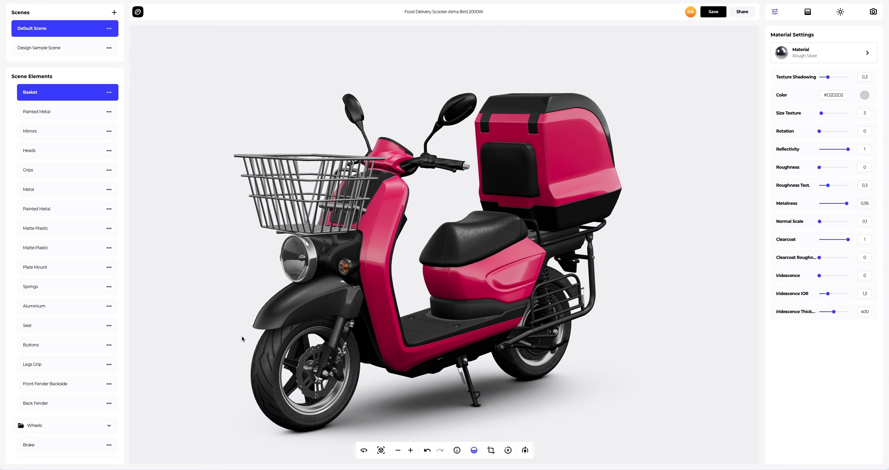
left_click_drag(242, 337, 521, 341)
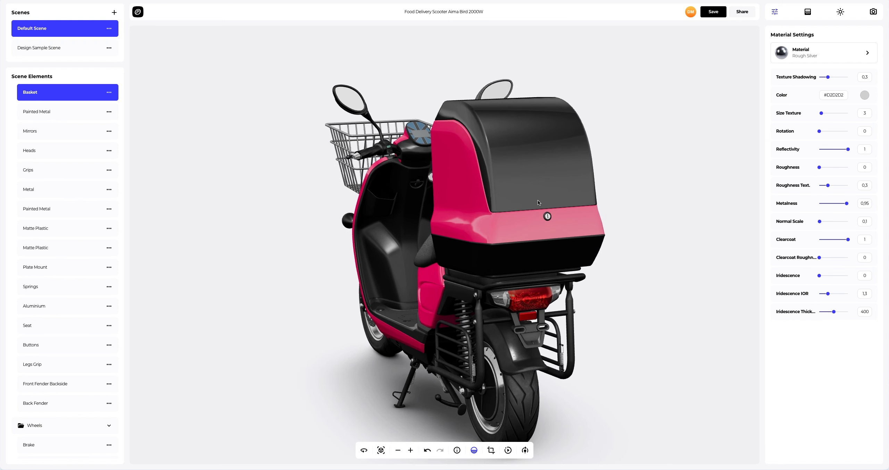
Add the image Box.png as a design on the scooter's rear delivery Box
scroll(538, 203, "up", 3)
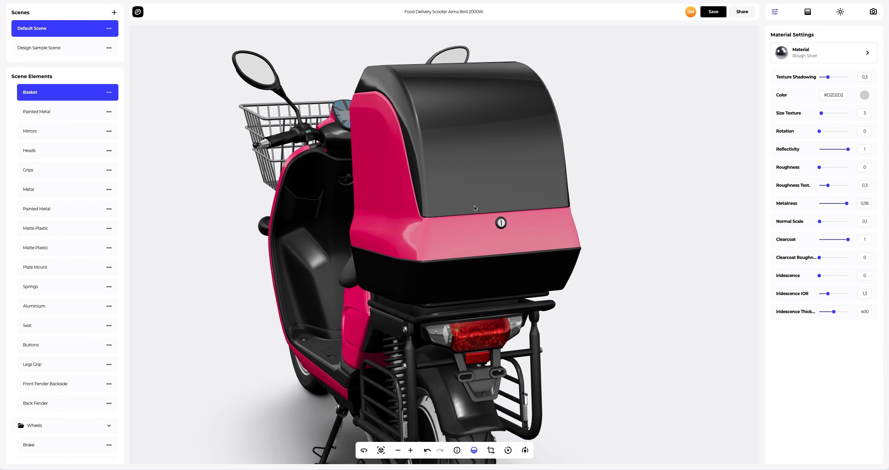
left_click(390, 171)
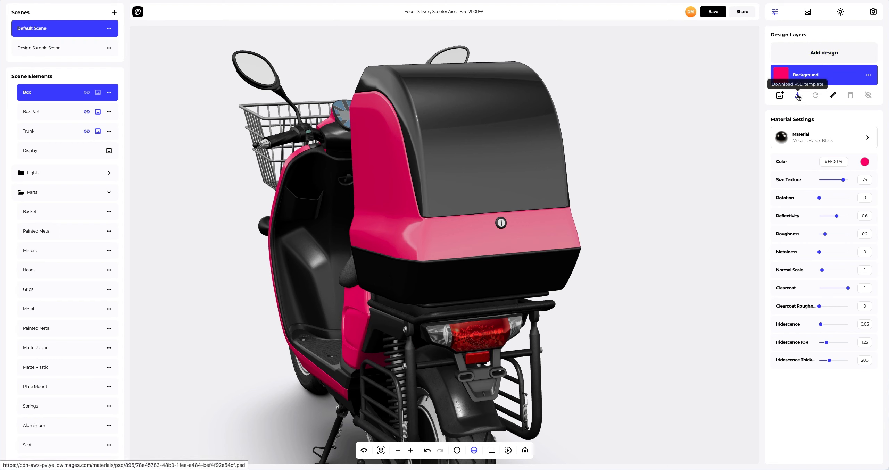
left_click(818, 57)
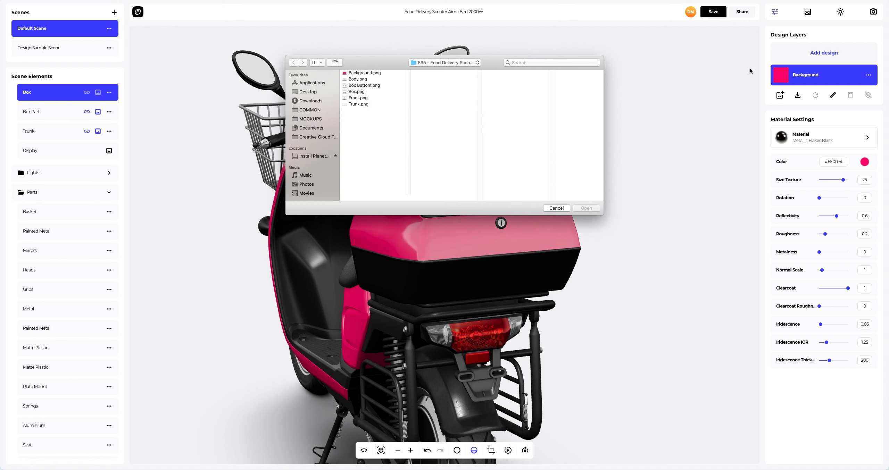
left_click(358, 92)
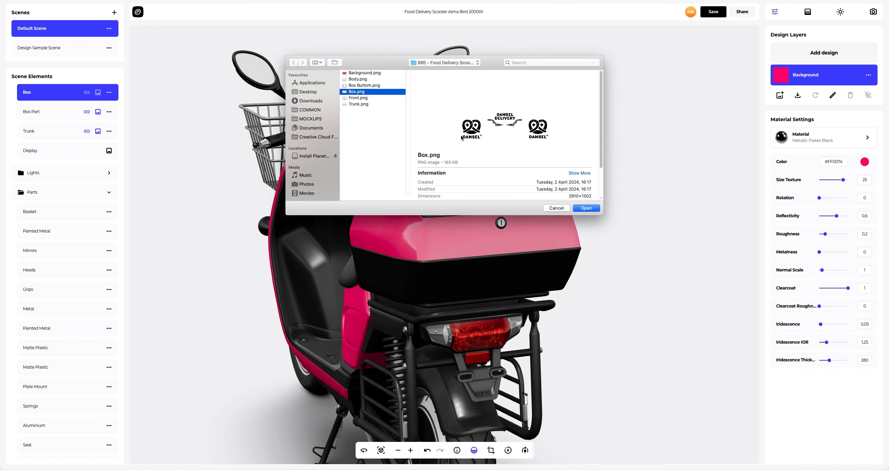
left_click(586, 208)
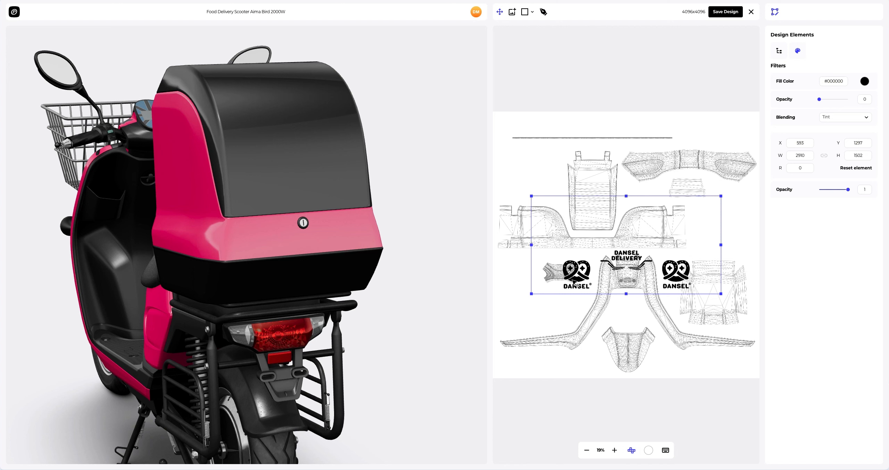
Position the Box.png artwork over the delivery box outlines of the template at X 72, Y 600
left_click_drag(575, 283, 541, 237)
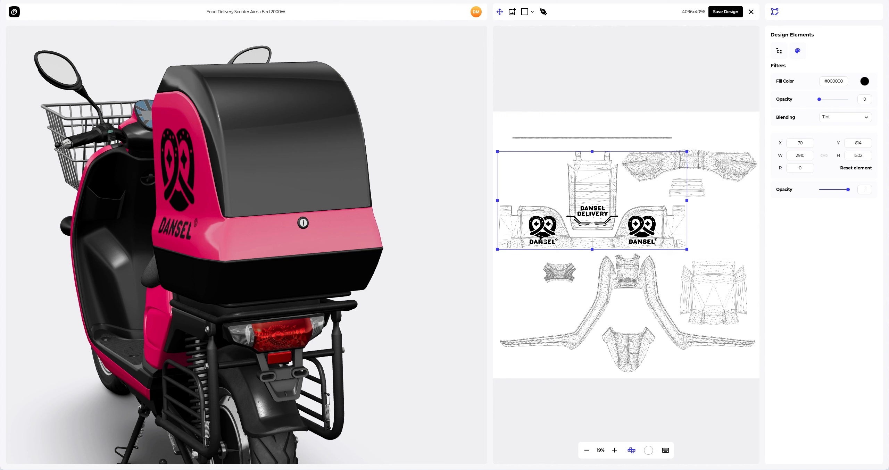
scroll(595, 239, "up", 10)
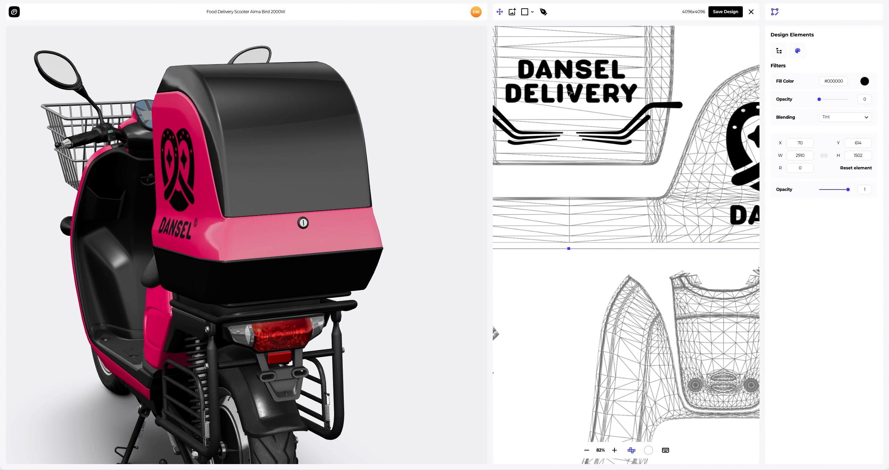
left_click_drag(571, 93, 573, 91)
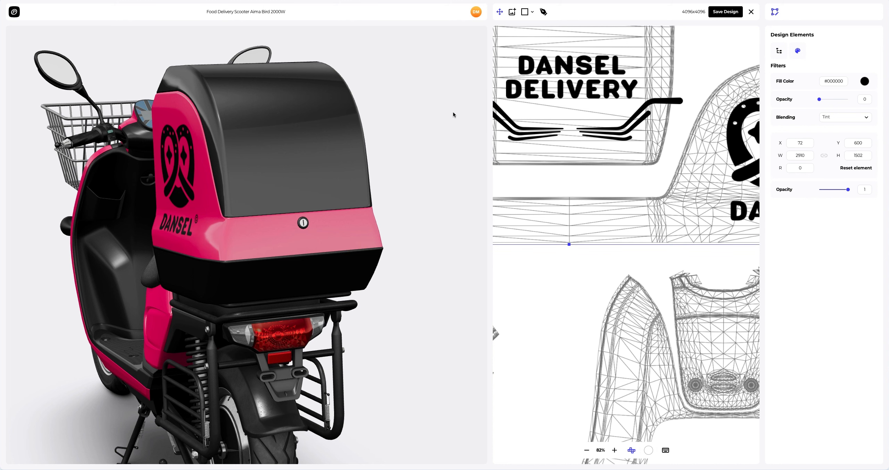
left_click_drag(283, 158, 293, 161)
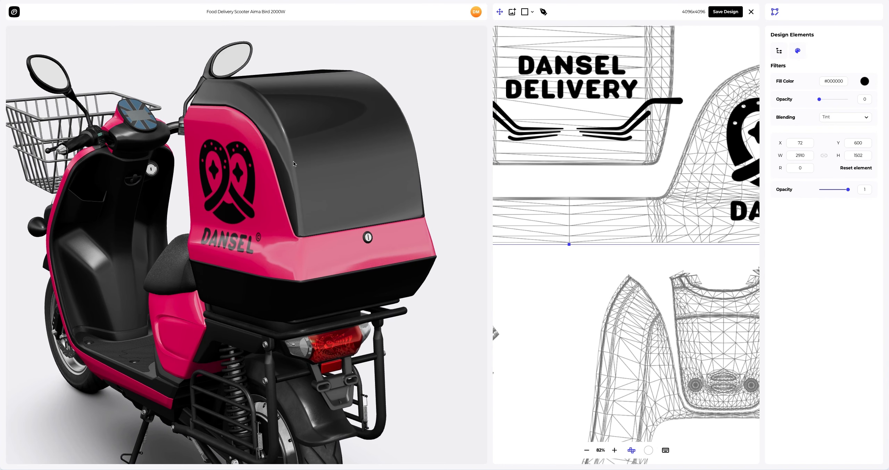
Tint the box artwork with fill color #E8E8E8 at fill opacity 1
left_click(820, 100)
left_click(851, 100)
left_click(865, 82)
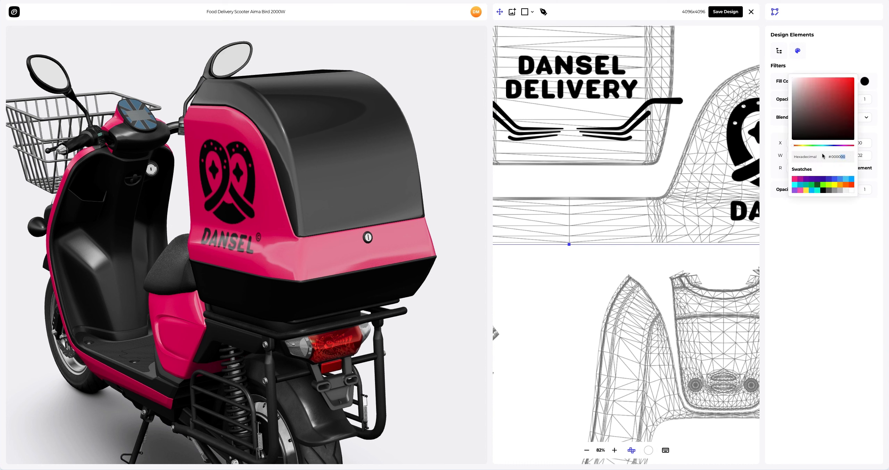
type("E8E8E8")
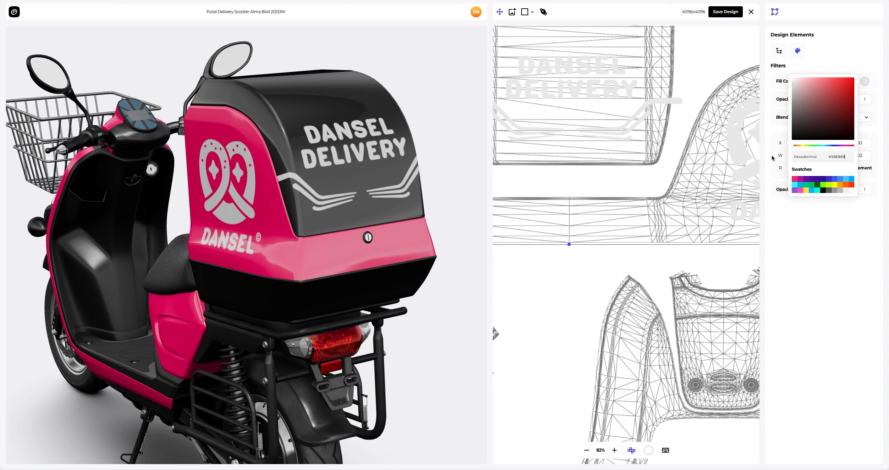
left_click(771, 158)
scroll(405, 171, "down", 5)
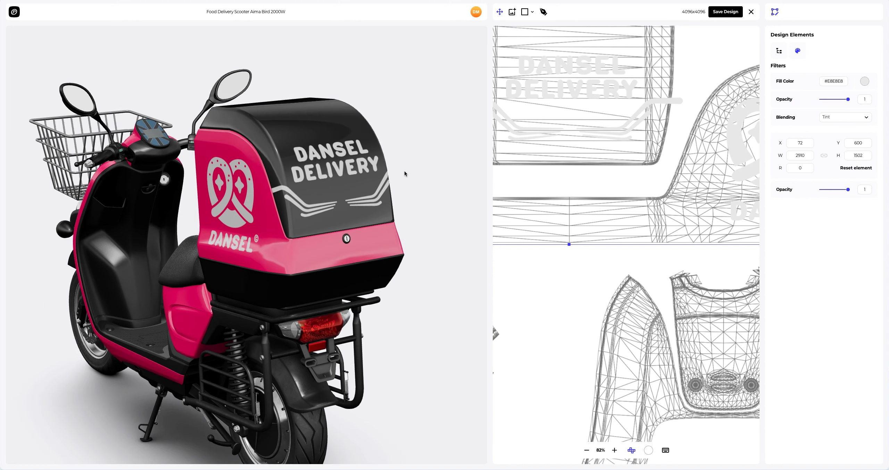
left_click_drag(348, 187, 331, 204)
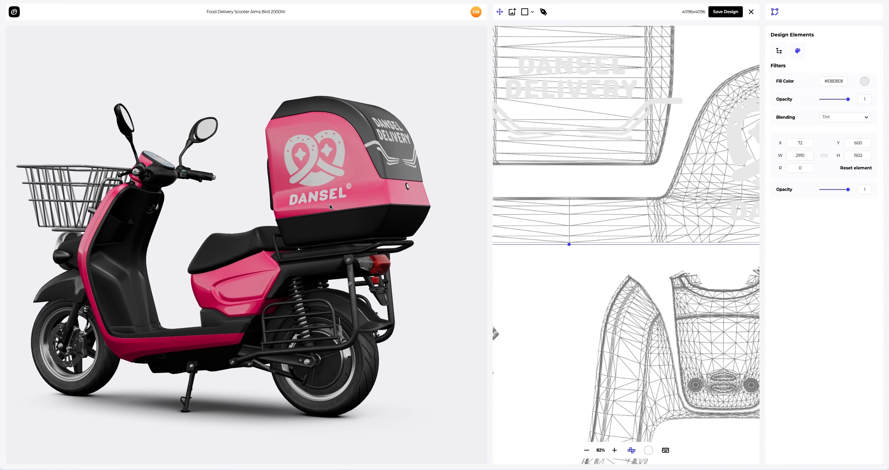
Add the image Box Buttom.png to the design canvas
scroll(567, 211, "down", 10)
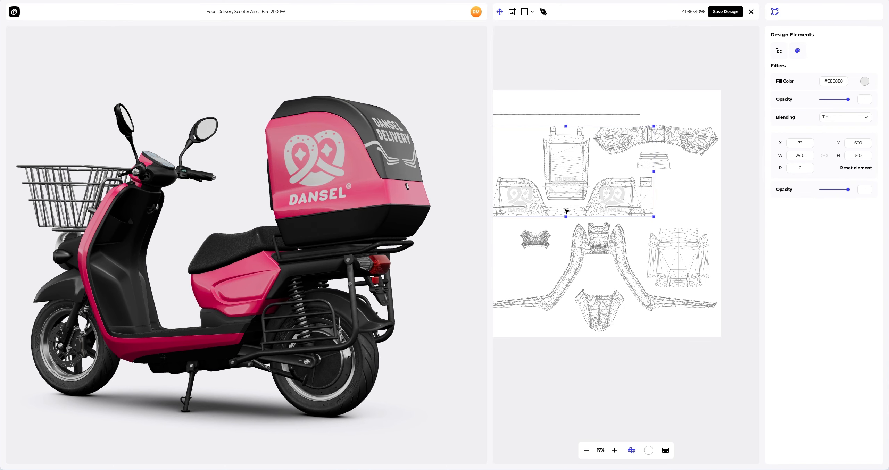
middle_click_drag(563, 247, 588, 248)
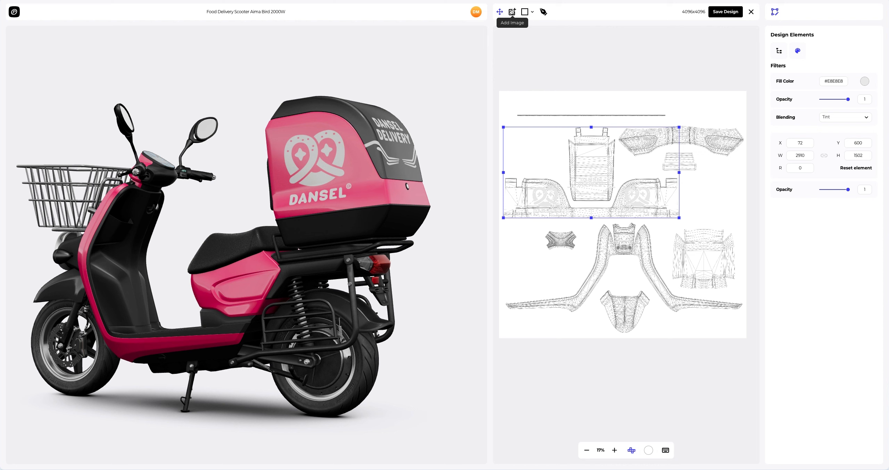
left_click(512, 12)
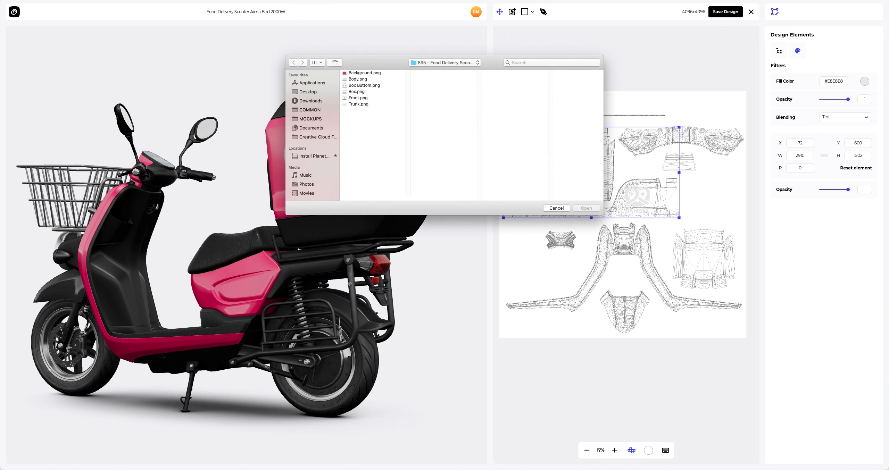
left_click(361, 86)
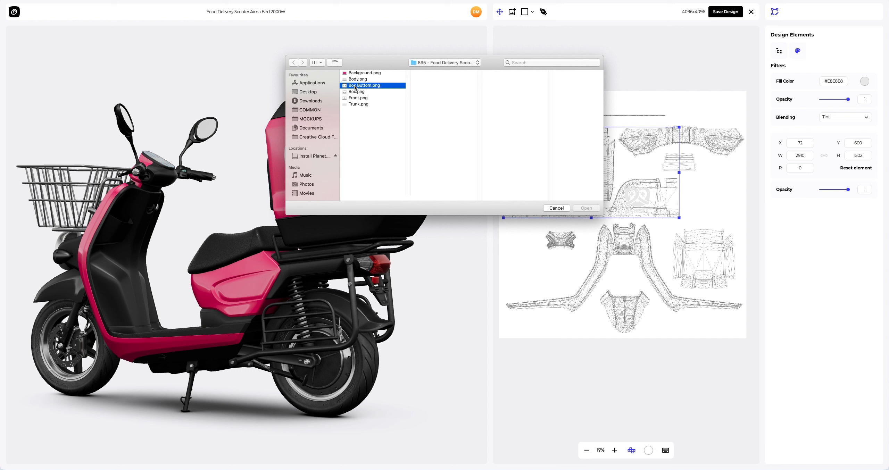
left_click(582, 208)
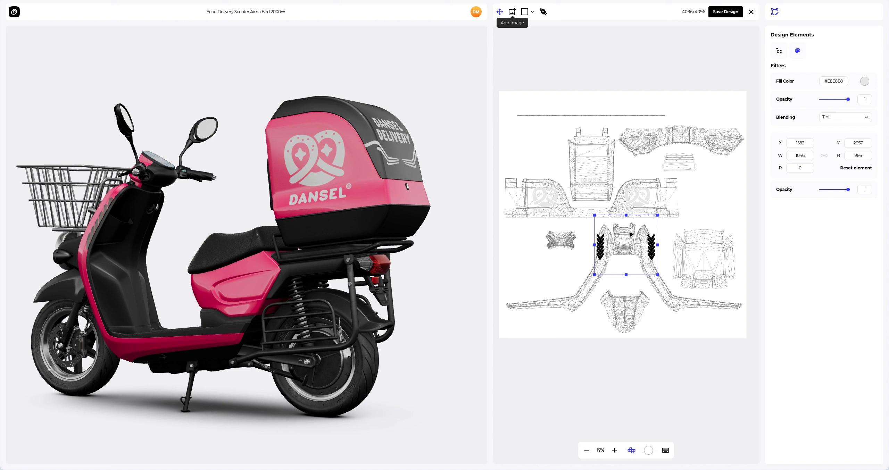
Place the arrow artwork over the lower box part's outline at X 2870, Y 2288, and set its fill opacity to 1
left_click_drag(655, 251, 733, 264)
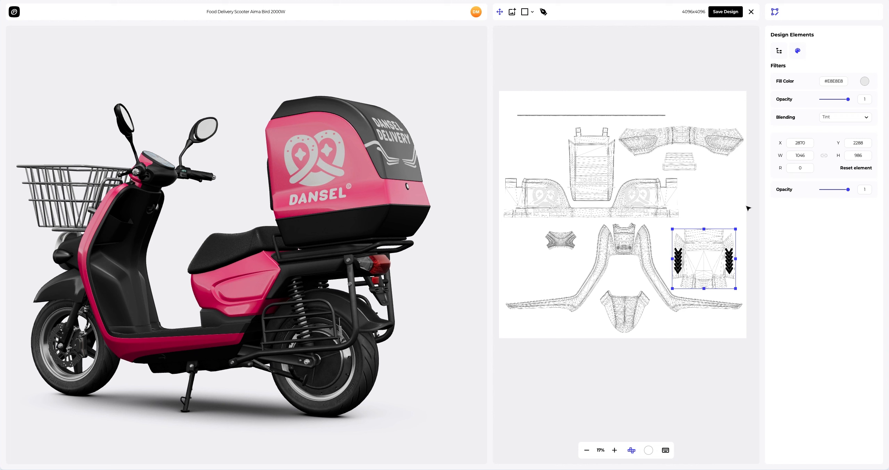
left_click_drag(848, 100, 853, 99)
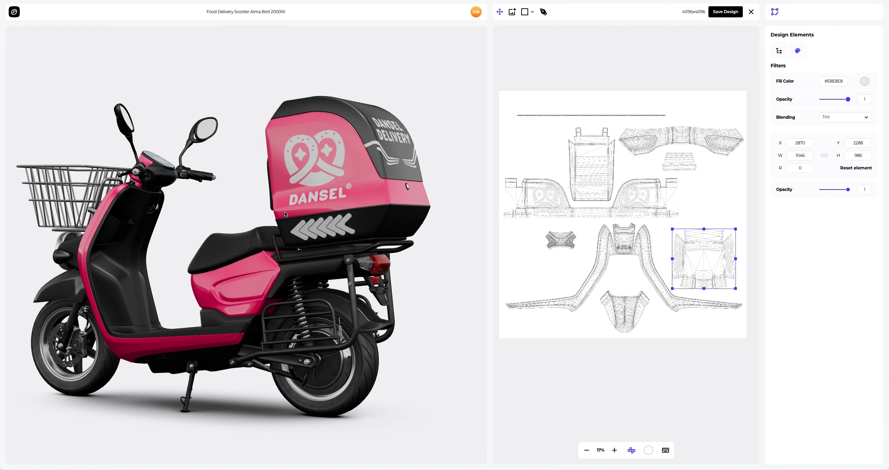
Add the image Trunk.png to the design canvas for the body section beneath the seat
left_click_drag(256, 256, 301, 250)
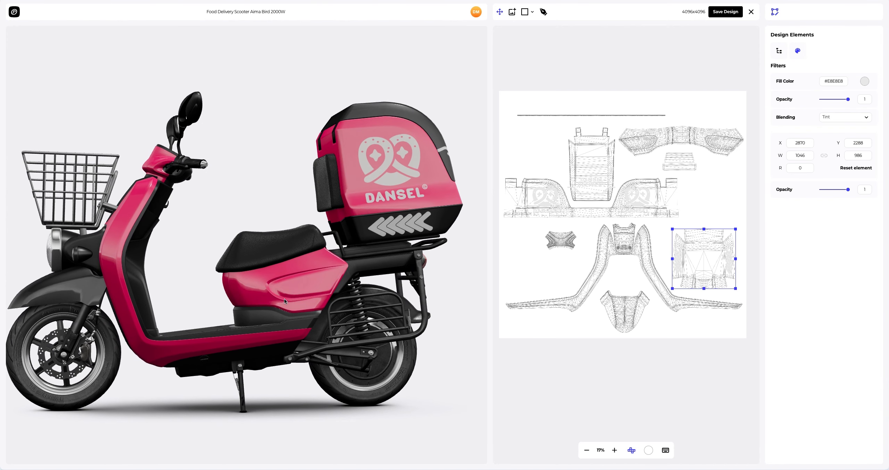
scroll(284, 301, "up", 5)
right_click_drag(308, 310, 284, 263)
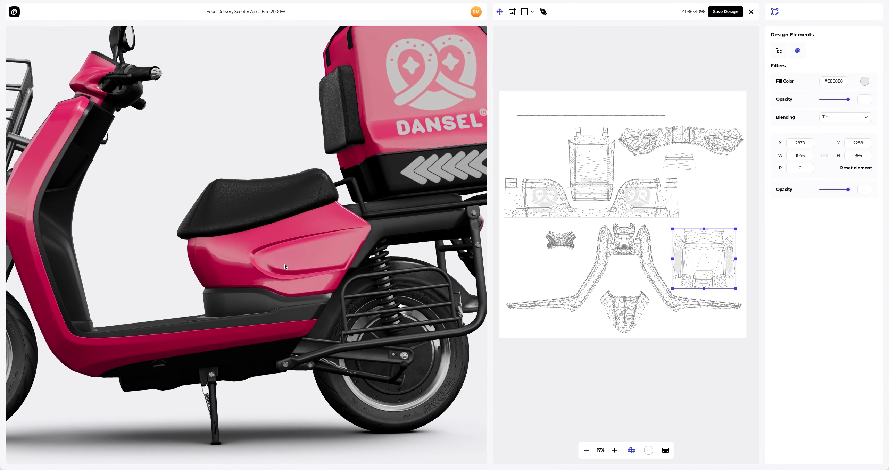
left_click(514, 15)
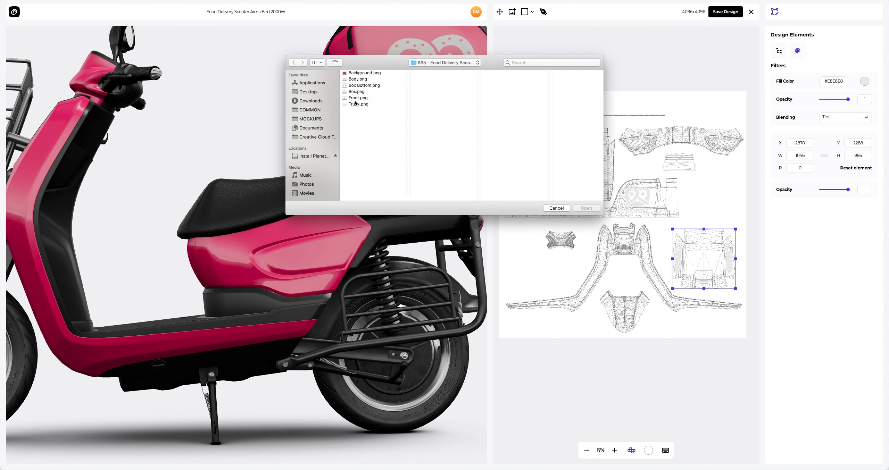
left_click(357, 104)
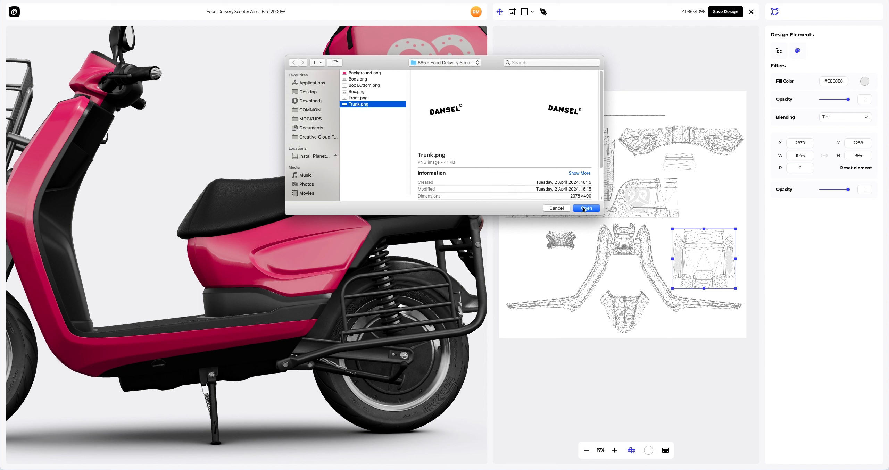
left_click(586, 208)
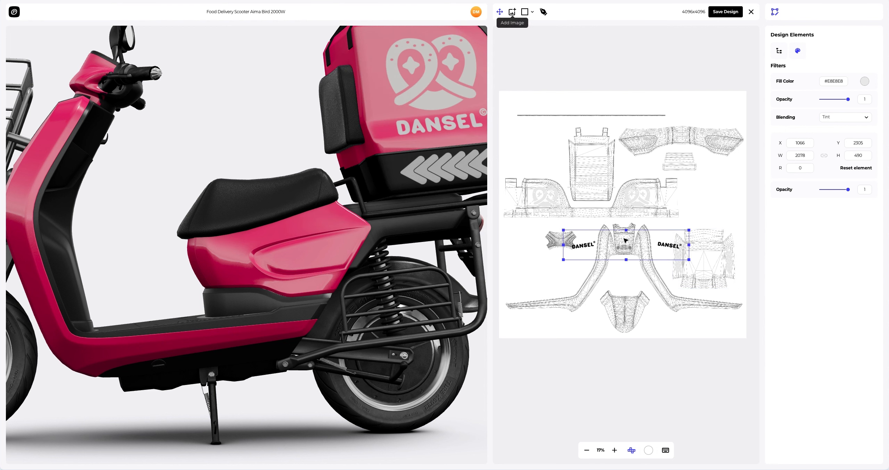
Place the Trunk.png artwork over the under-seat body outline at X 1974, Y 597, and check it on both sides
left_click_drag(665, 246, 720, 143)
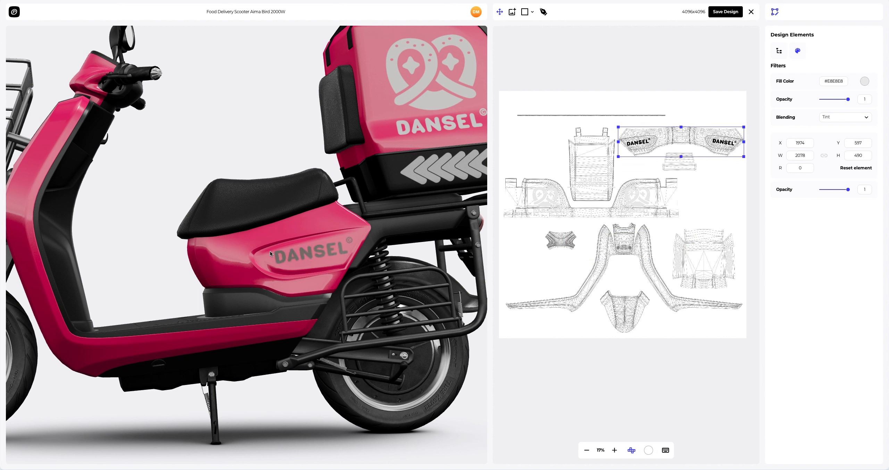
left_click_drag(73, 269, 255, 259)
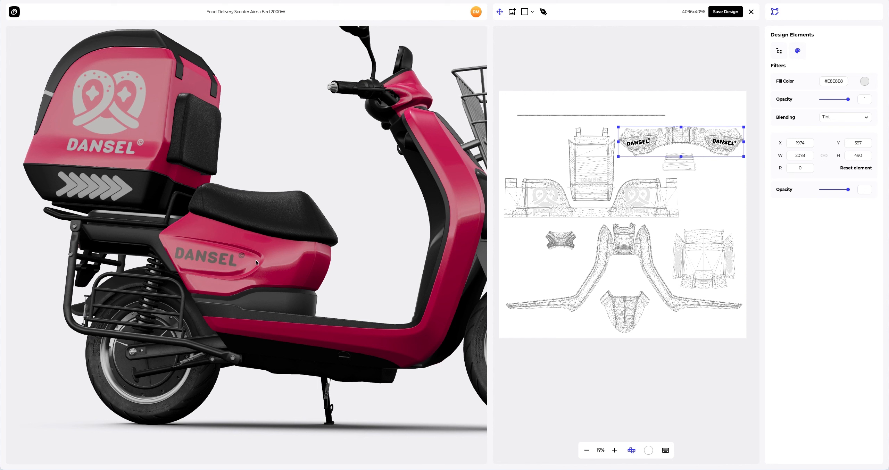
Add the image Body.png to the design canvas and align its arrows with the lower body outline at X 35, Y 2186
left_click(513, 13)
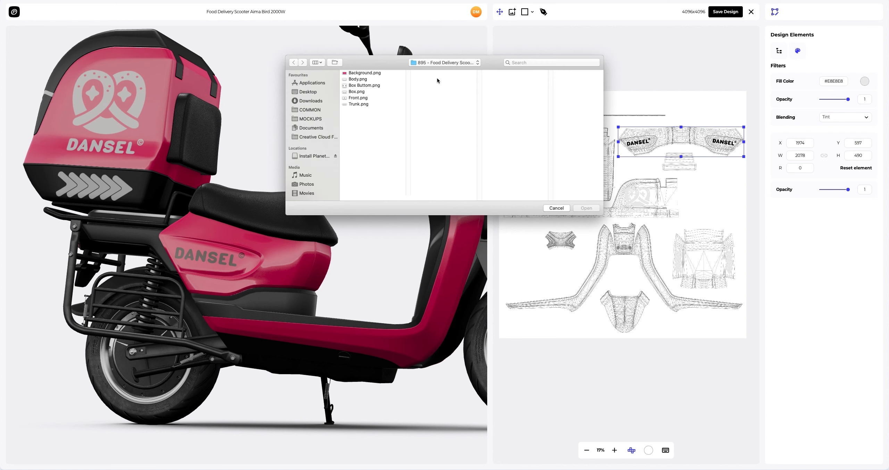
left_click(362, 79)
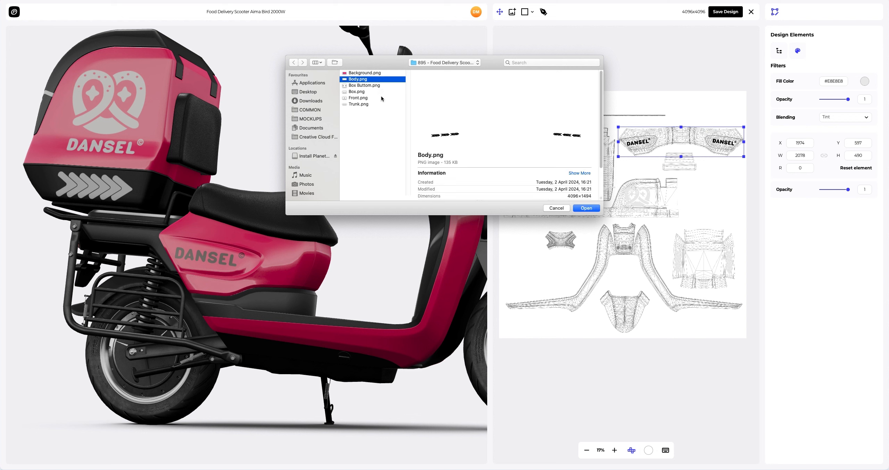
left_click(583, 208)
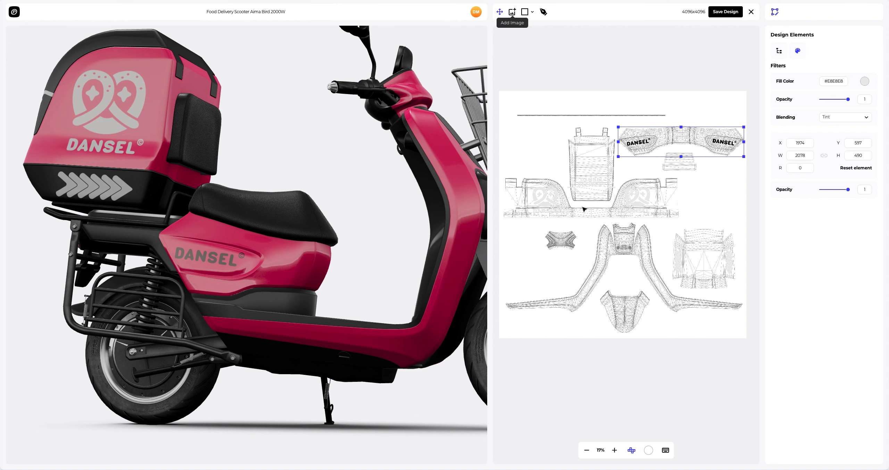
left_click_drag(700, 174, 704, 308)
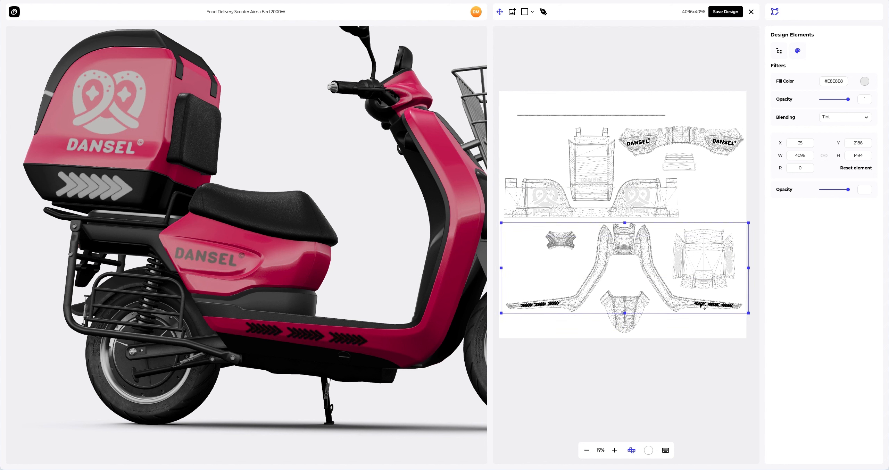
Add the image Front.png and place it over the front panel outline at X 1614, Y 2180, with fill opacity 1
left_click_drag(404, 283, 328, 312)
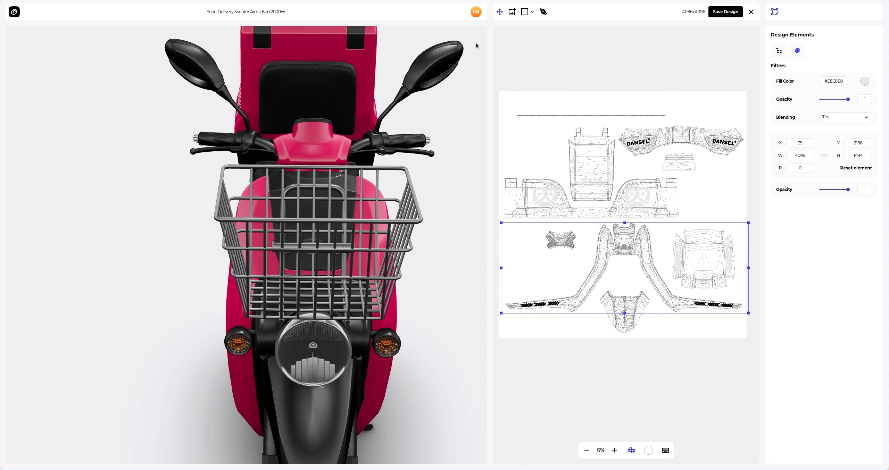
left_click(512, 12)
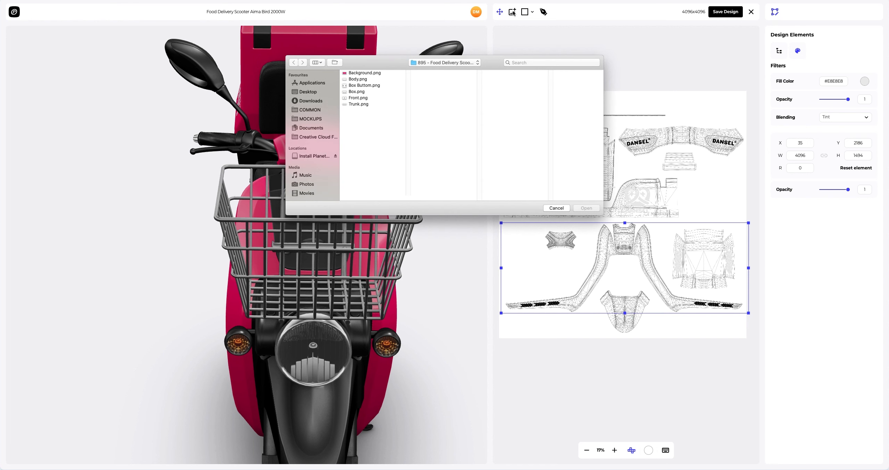
left_click(359, 98)
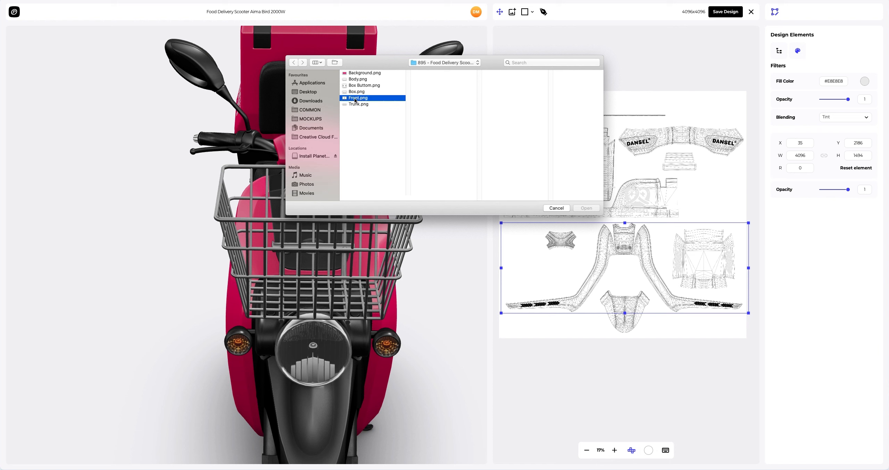
left_click(587, 208)
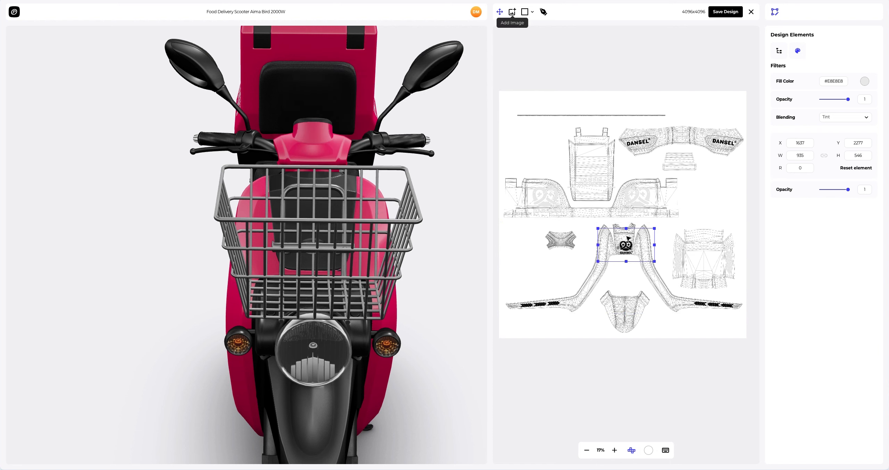
left_click_drag(633, 250, 630, 245)
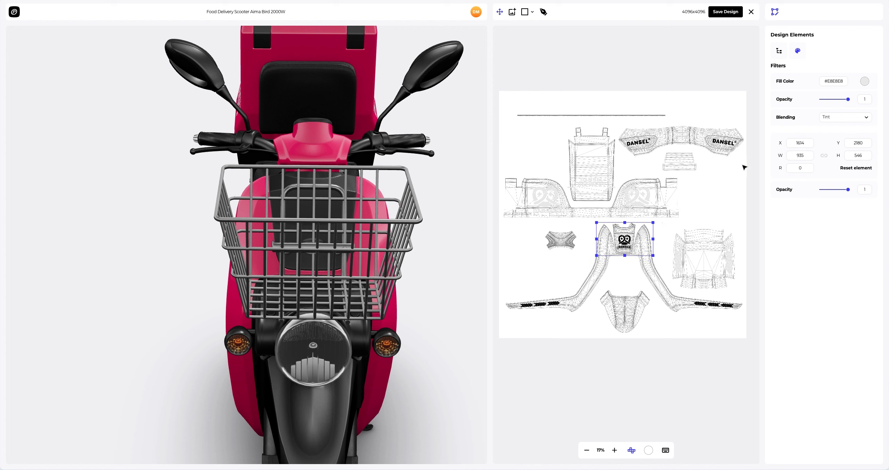
left_click(849, 100)
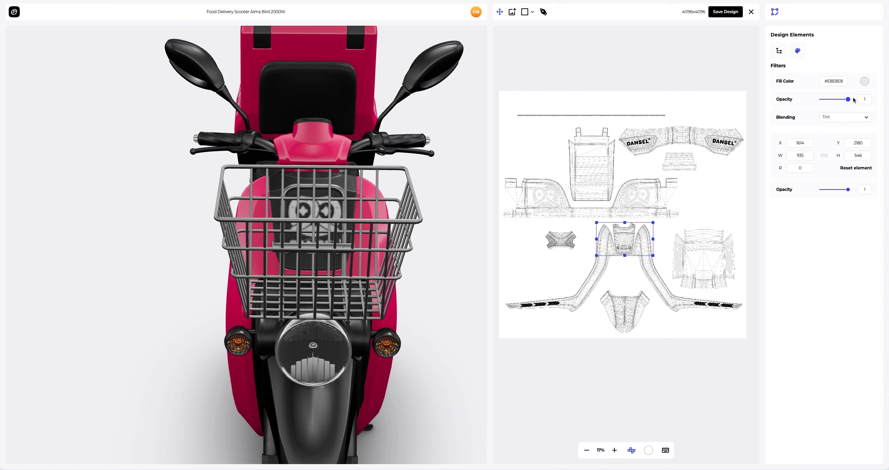
Fine-tune the front logo's placement behind the basket by moving it up to about X 1608, Y 2148
scroll(382, 213, "up", 8)
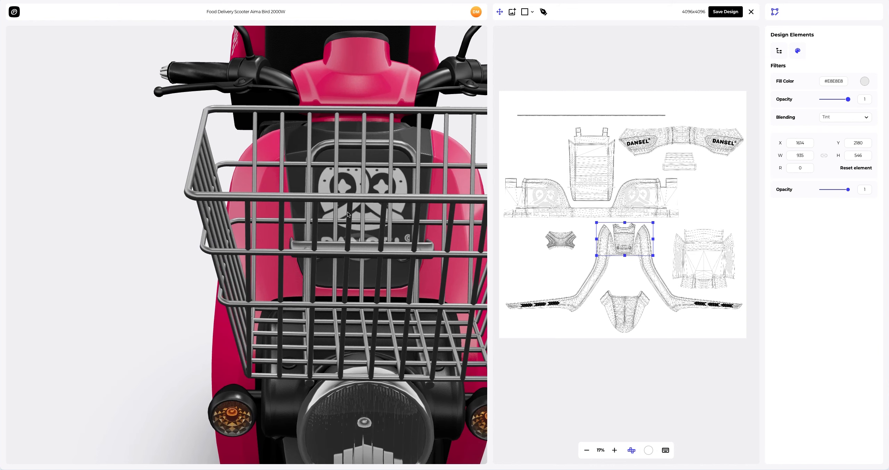
left_click_drag(381, 211, 375, 216)
left_click_drag(627, 243, 627, 241)
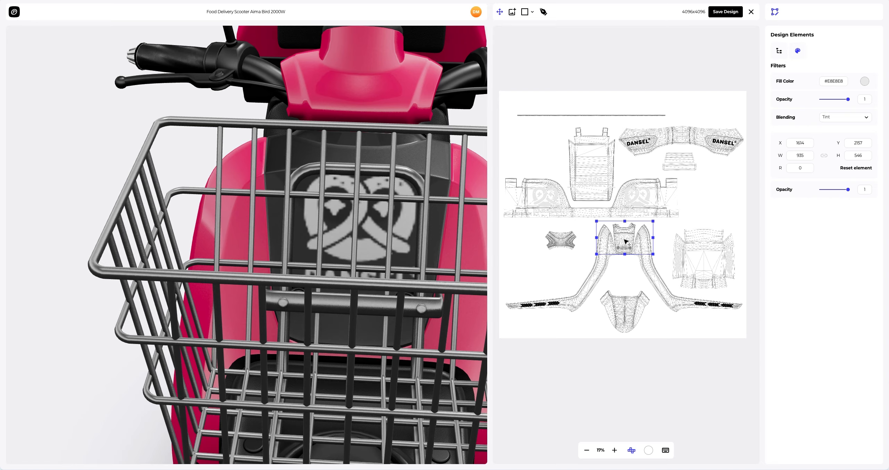
left_click_drag(368, 243, 374, 225)
scroll(635, 247, "up", 8)
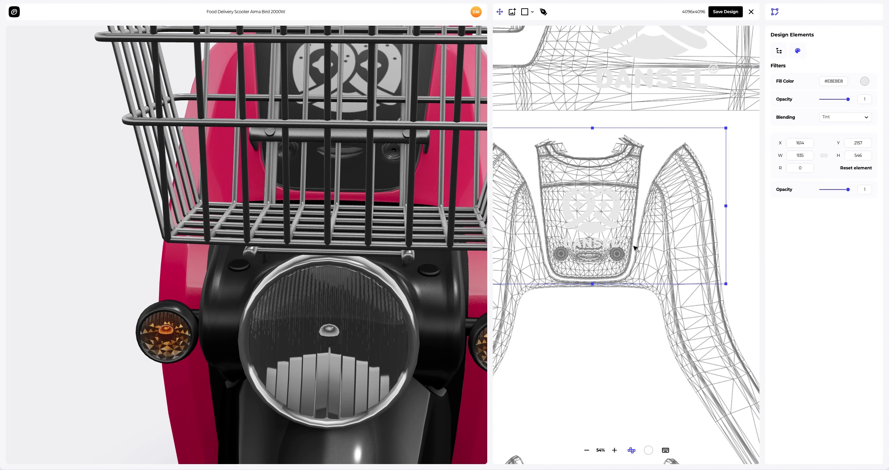
left_click_drag(593, 208, 590, 205)
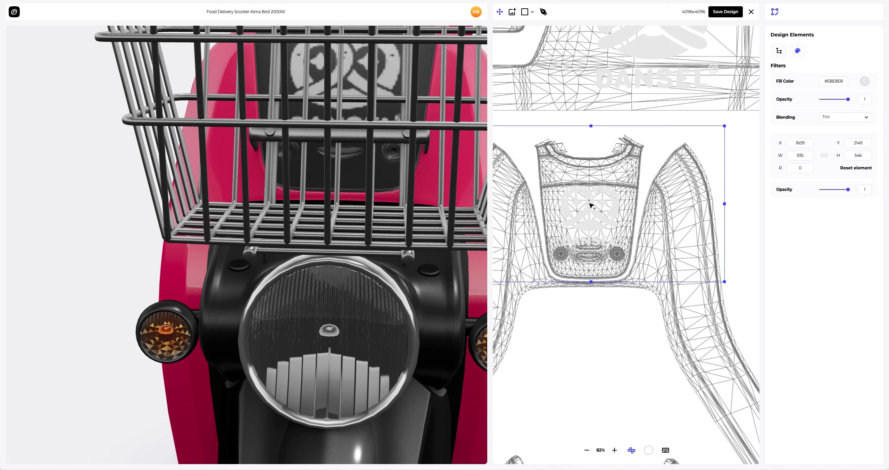
Save the finished artwork design, check the scooter from the side and rear, and reset the camera view
left_click_drag(386, 194, 296, 206)
scroll(389, 211, "down", 10)
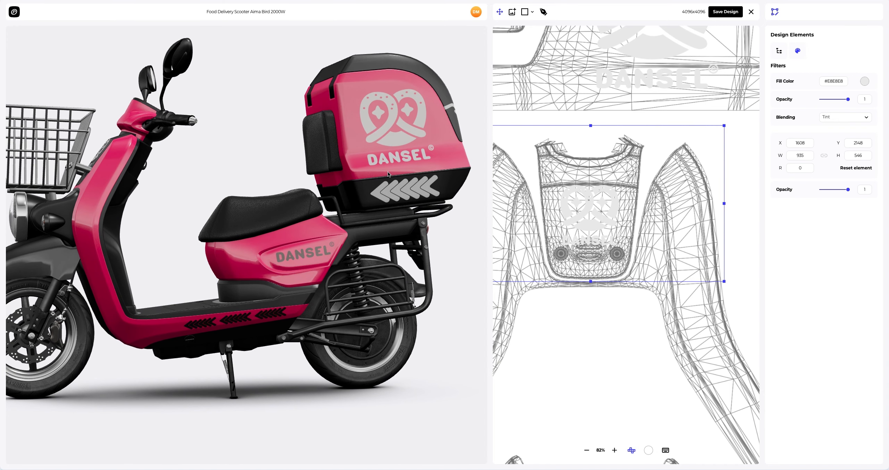
left_click(725, 13)
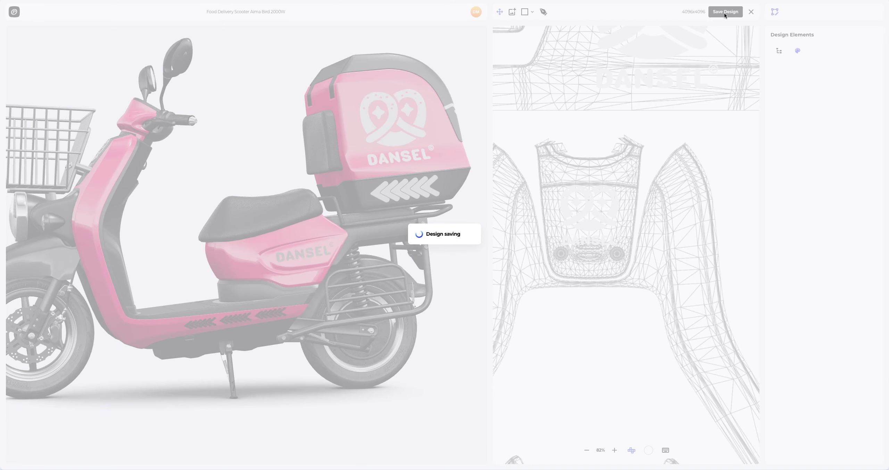
scroll(449, 187, "down", 2)
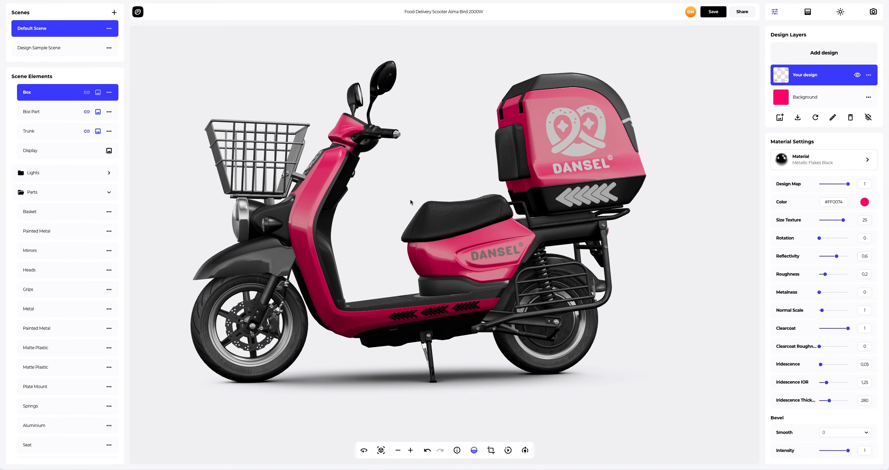
left_click_drag(232, 268, 532, 280)
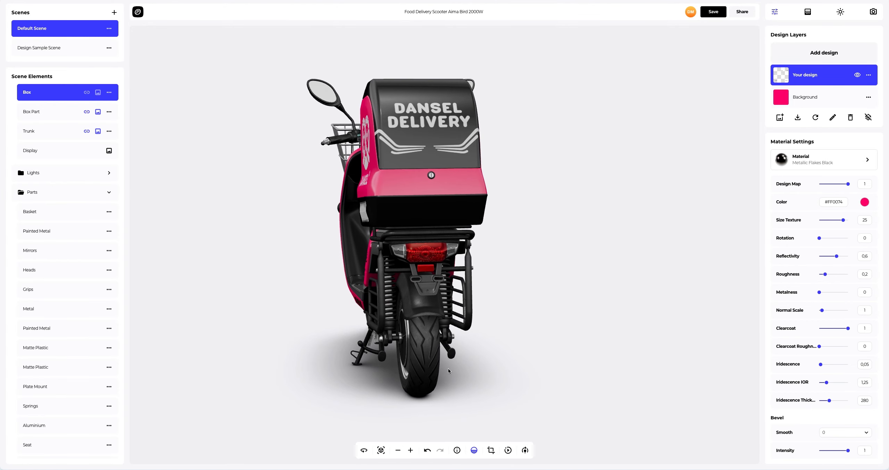
left_click(381, 451)
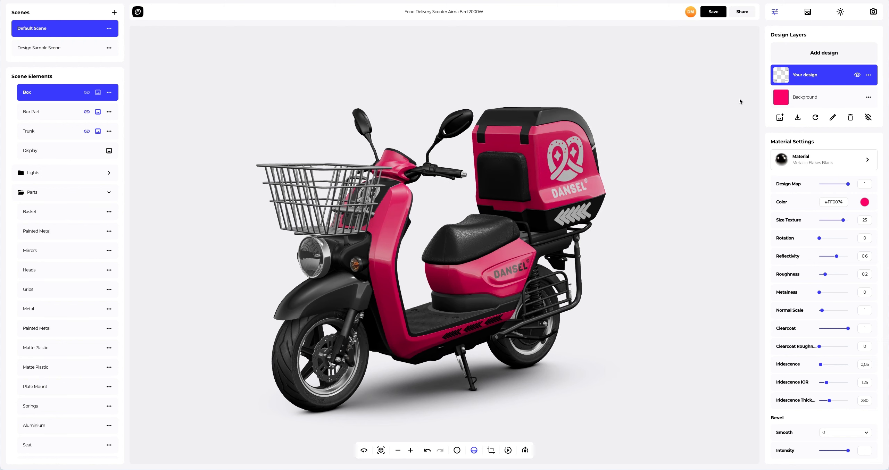
Try solid background colors, starting with a muted blue and ending with deep pink #C32871
left_click(805, 18)
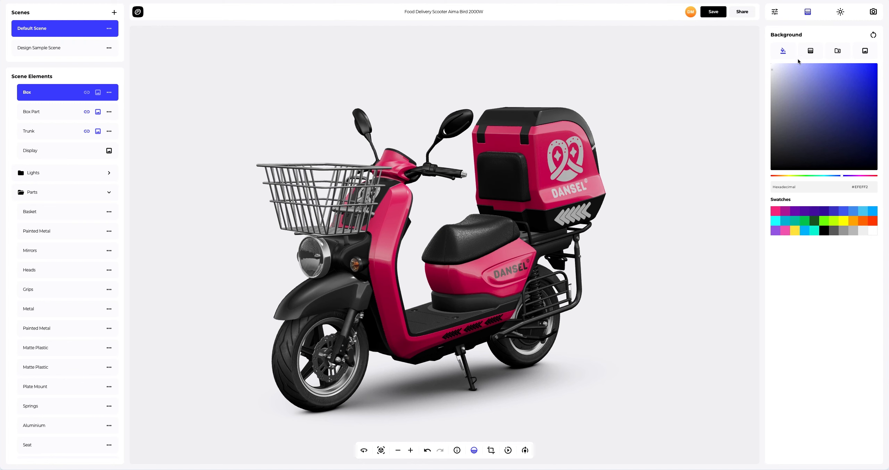
left_click_drag(798, 63, 815, 112)
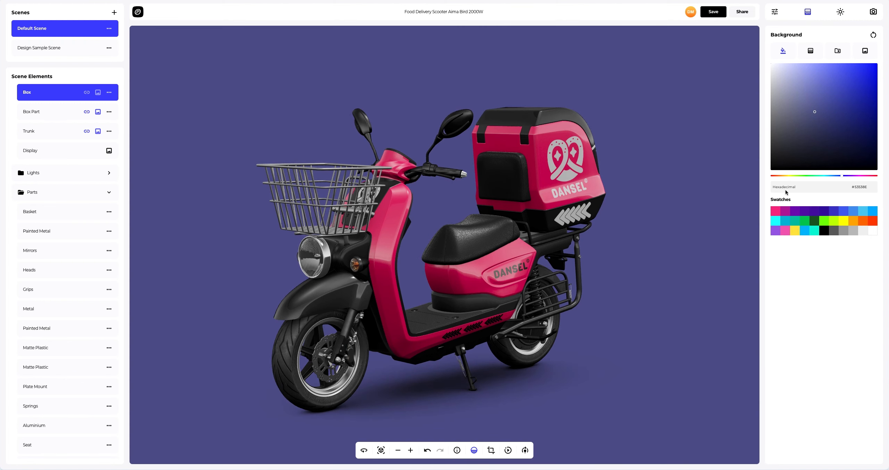
left_click(776, 213)
left_click(831, 100)
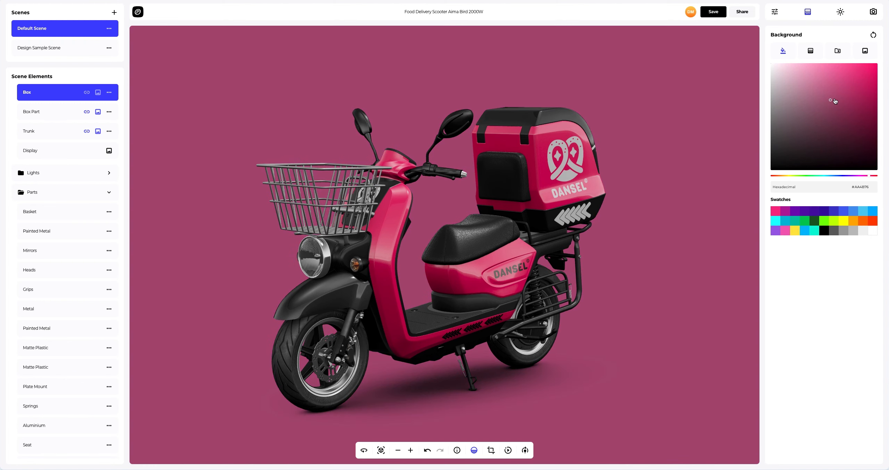
mouse_move(846, 82)
left_mouse_down()
mouse_move(853, 77)
mouse_move(856, 90)
left_mouse_up()
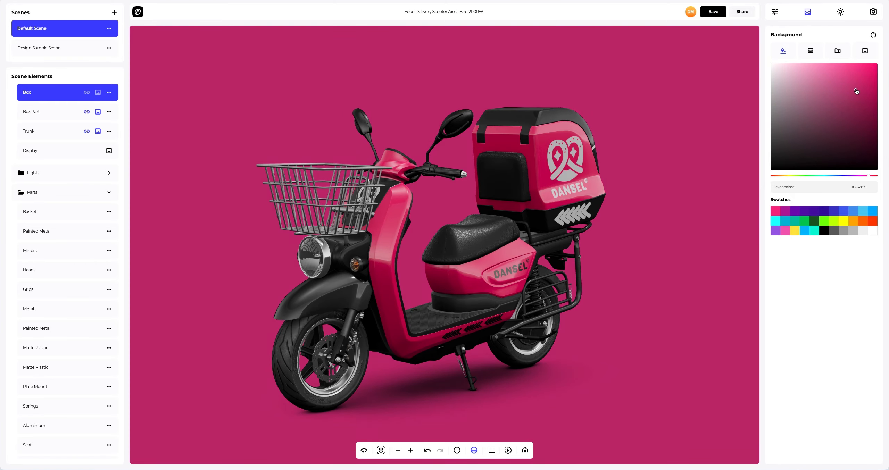
Try a gradient background with Color B set to pink #F72585 and the gradient type set to Radial
left_click(811, 52)
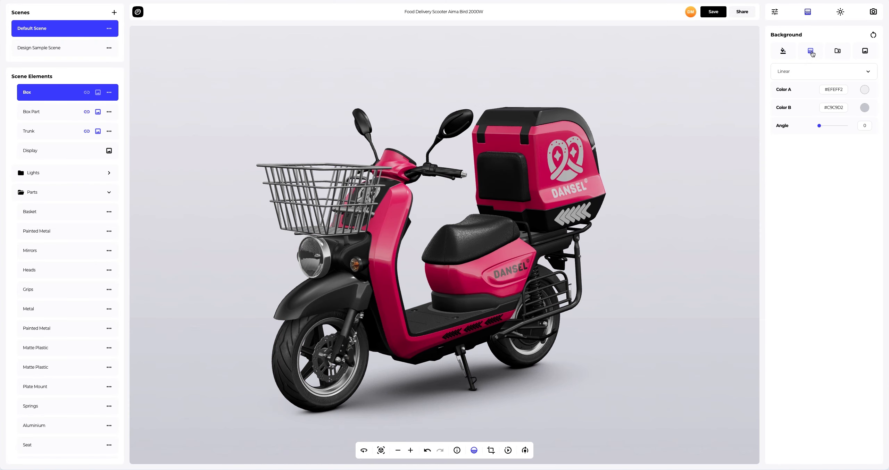
left_click(865, 108)
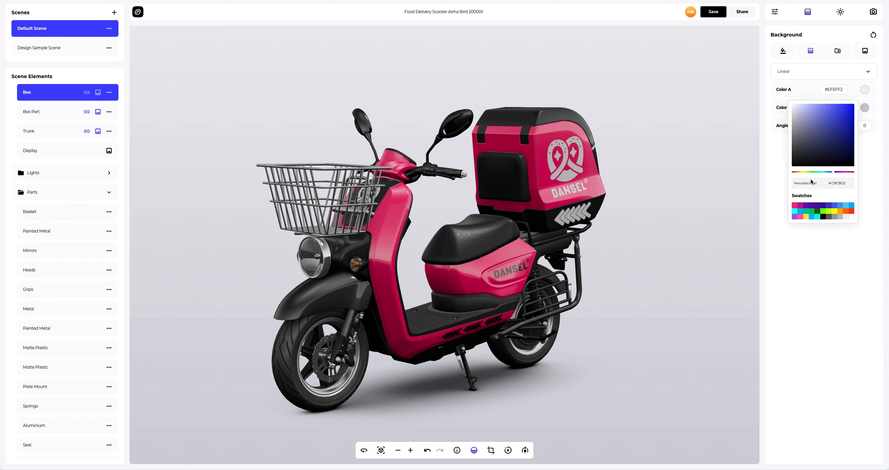
left_click(794, 206)
left_click(770, 207)
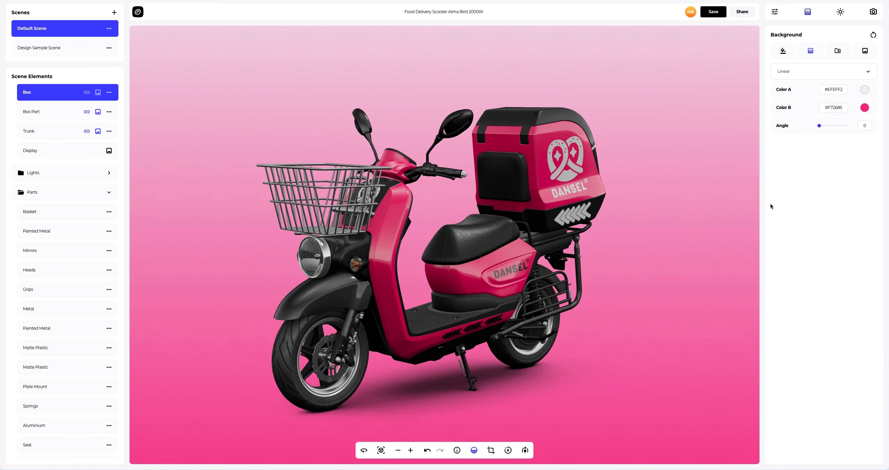
left_click(801, 72)
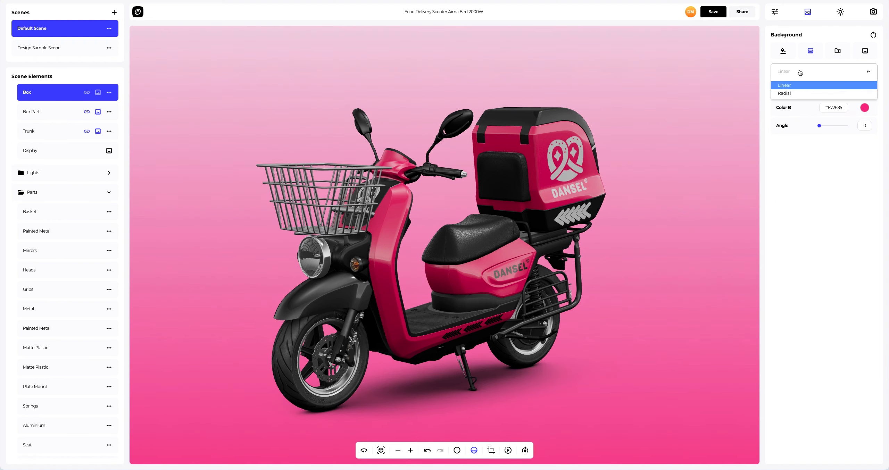
left_click(793, 92)
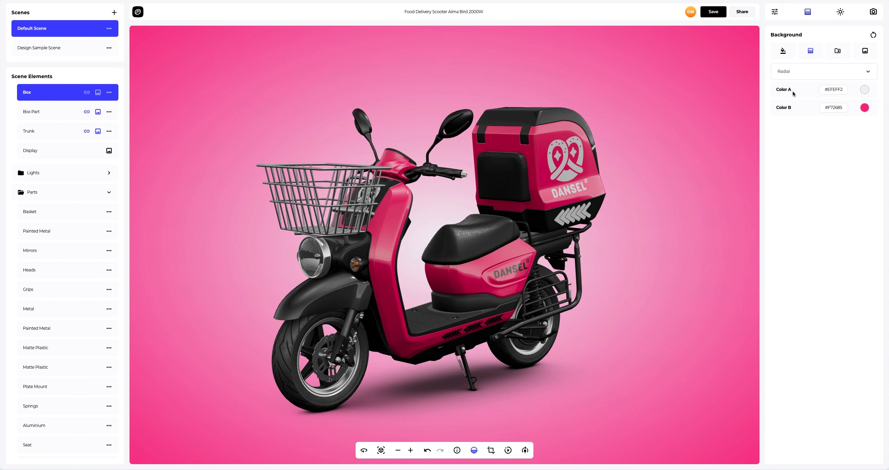
Try the dark blue preset background image and the purple-to-orange gradient preset behind the scooter
left_click(837, 52)
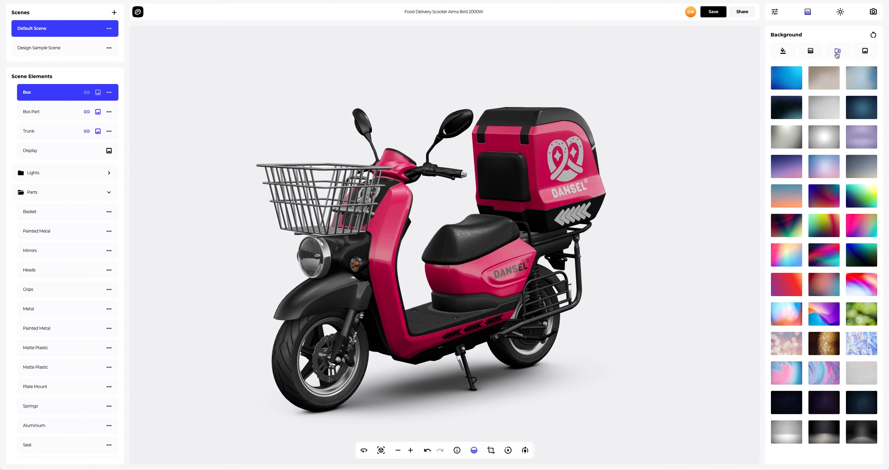
left_click(860, 105)
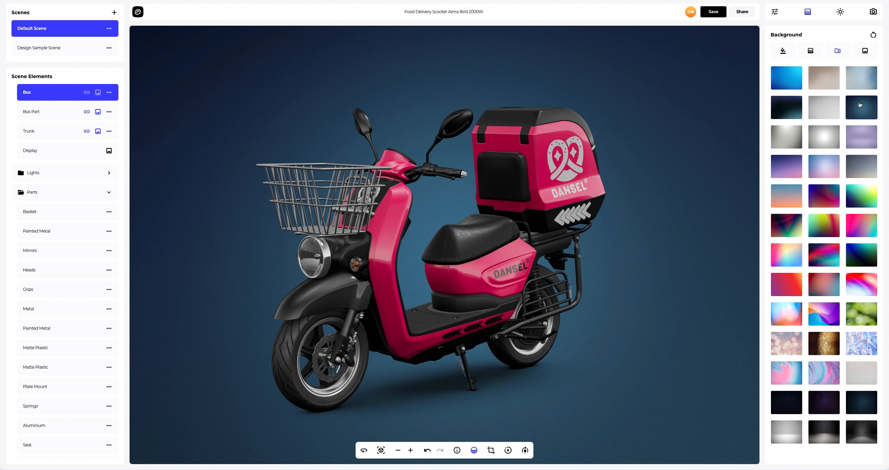
left_click(788, 280)
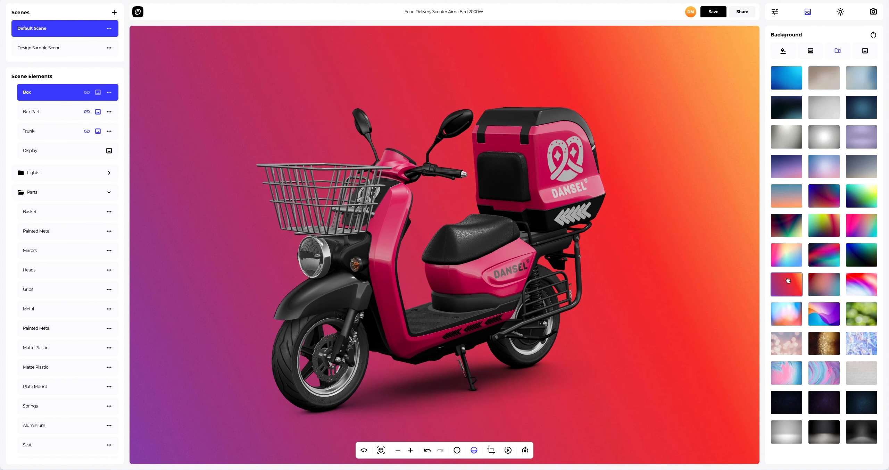
Upload Background.png as the custom background image and turn off Frame Crop
left_click(866, 51)
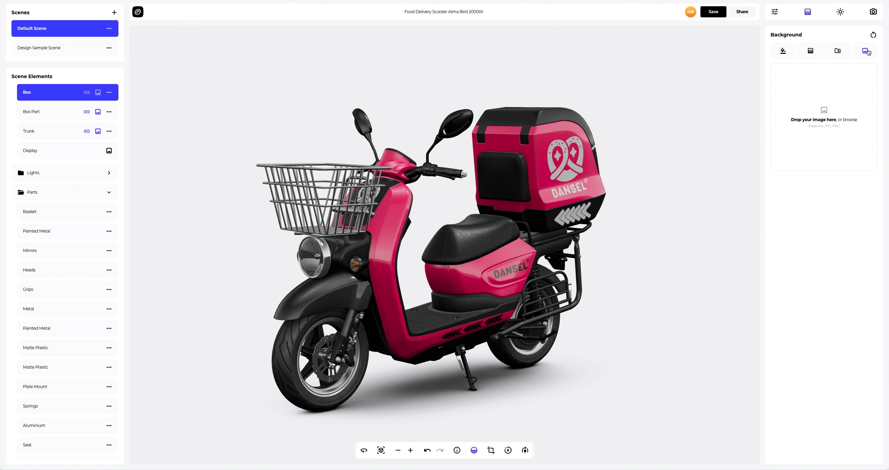
left_click(824, 114)
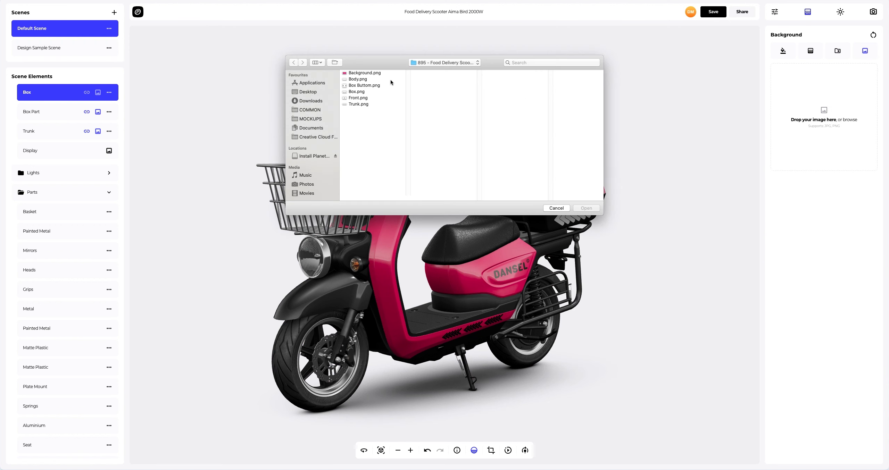
left_click(380, 73)
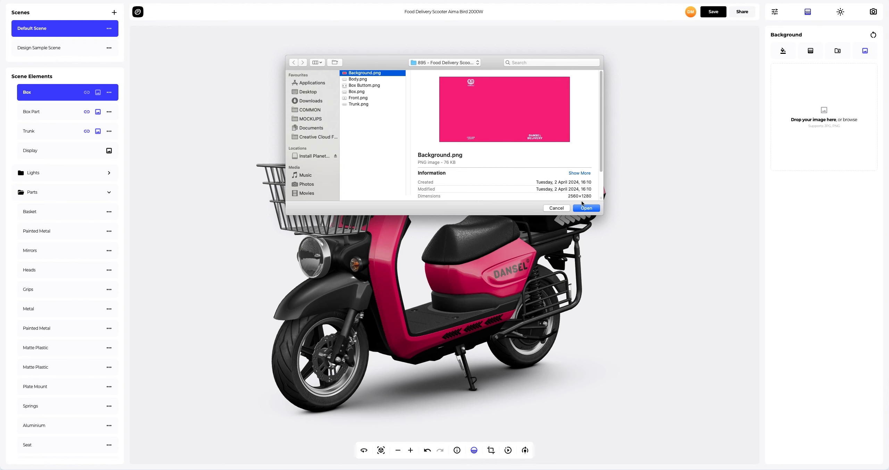
left_click(586, 208)
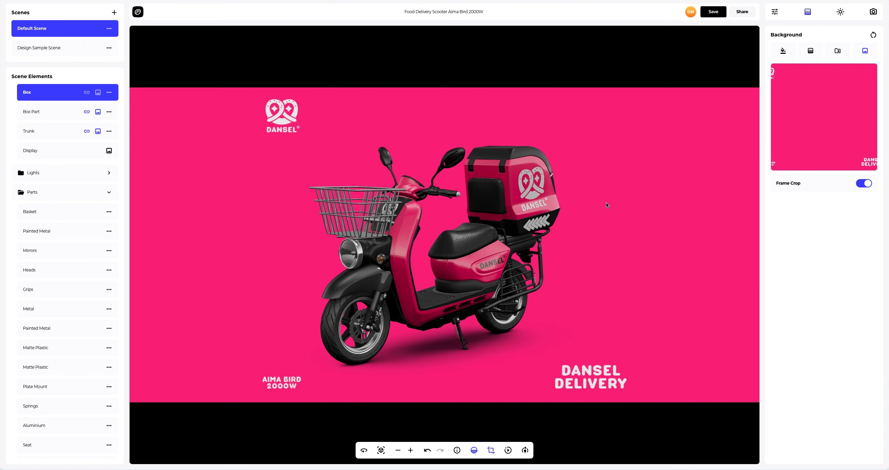
left_click(864, 184)
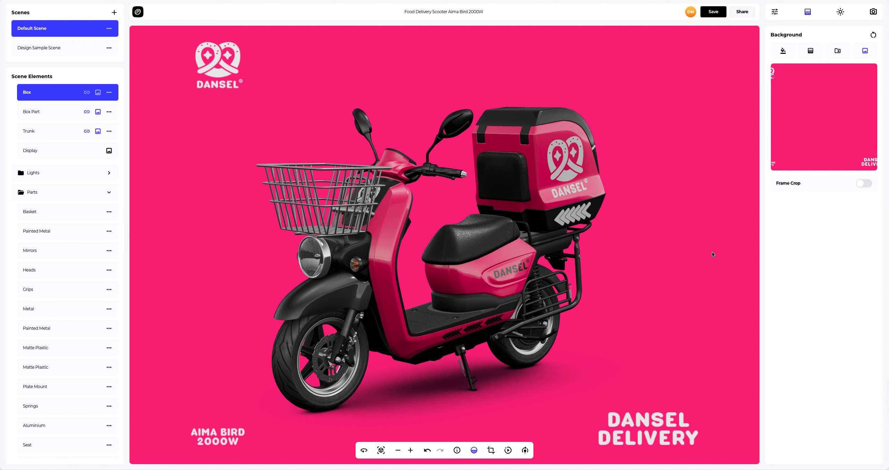
Preview the scooter's motion by trying both animation sliders of the viewport
left_click(525, 451)
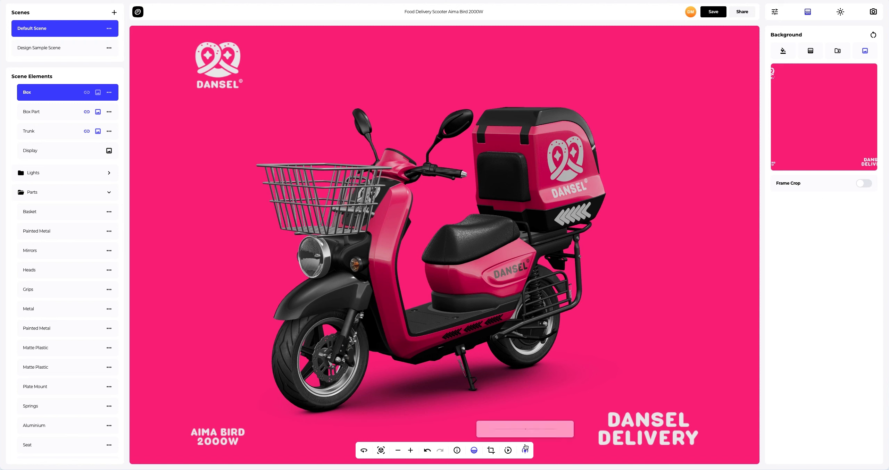
left_click_drag(525, 429, 542, 430)
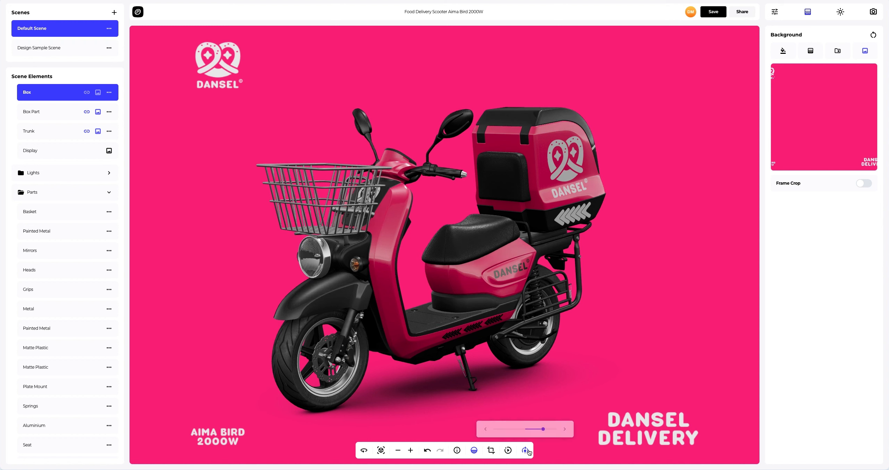
left_click(508, 451)
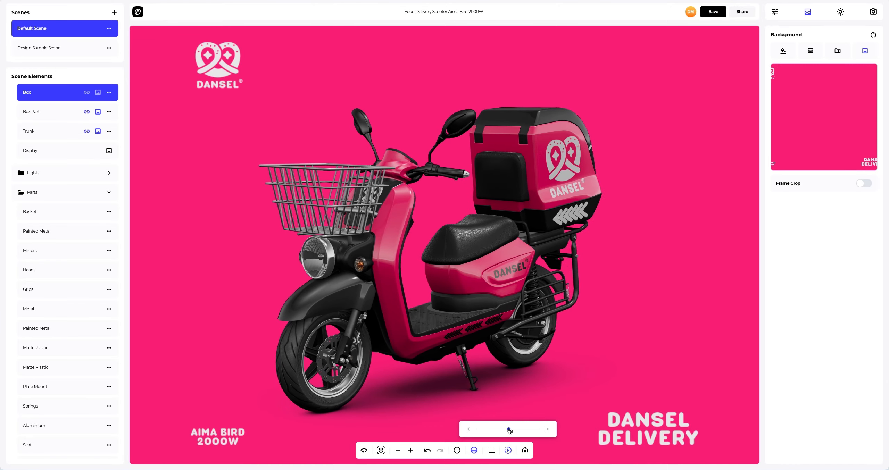
left_click_drag(510, 430, 513, 430)
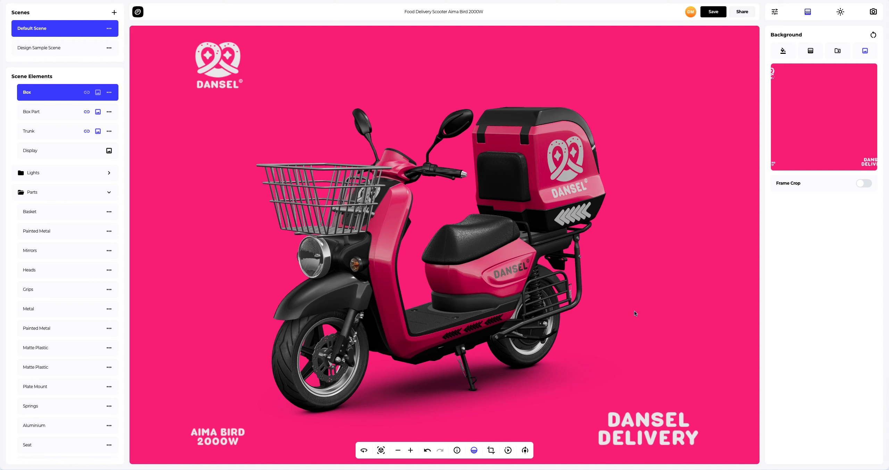
Enable the skybox in the lighting settings and view the scooter from its other side
left_click(841, 14)
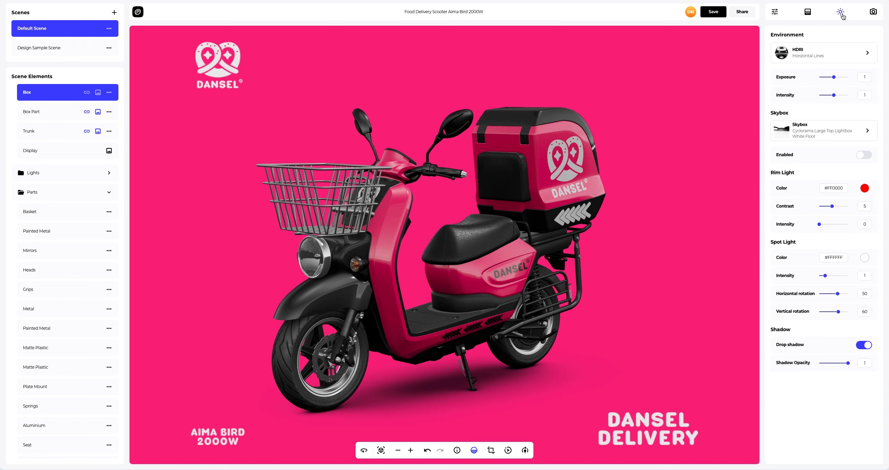
left_click(861, 157)
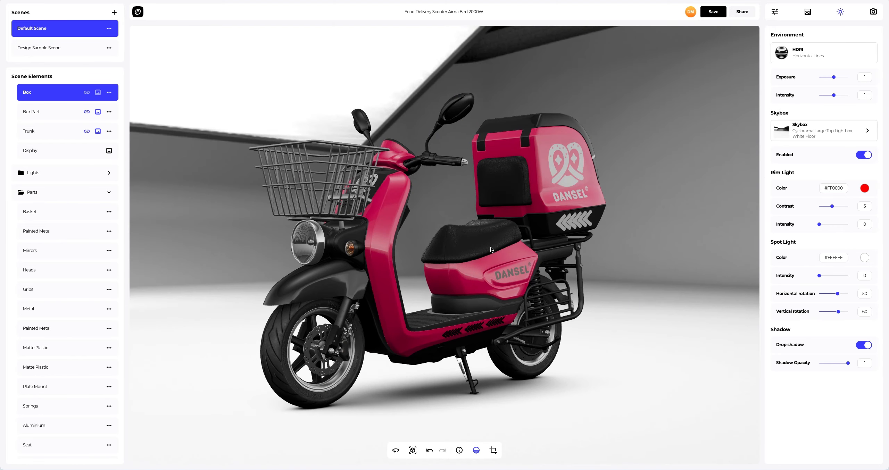
scroll(474, 251, "down", 3)
left_click_drag(272, 267, 371, 267)
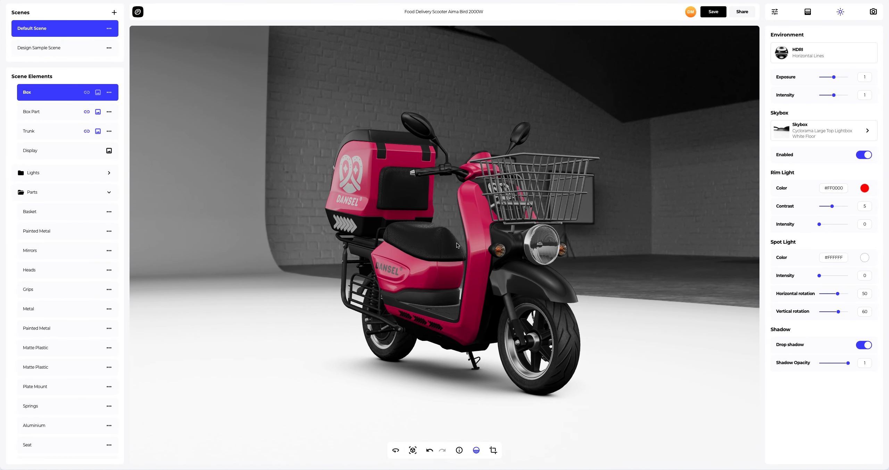
Try the Parking Ramp skybox and view the scooter from the rear
left_click(794, 131)
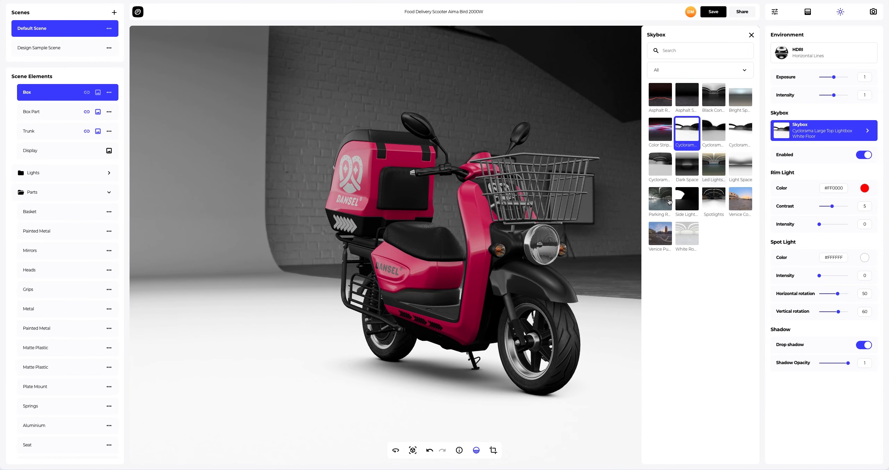
left_click(660, 205)
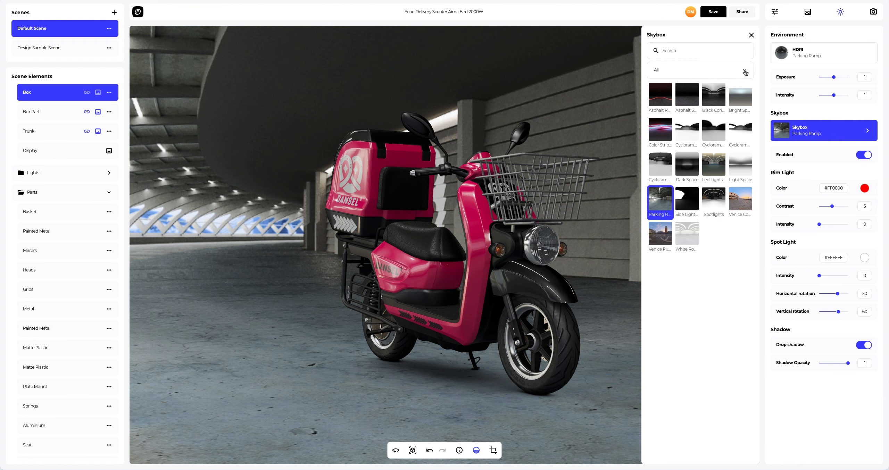
left_click(751, 33)
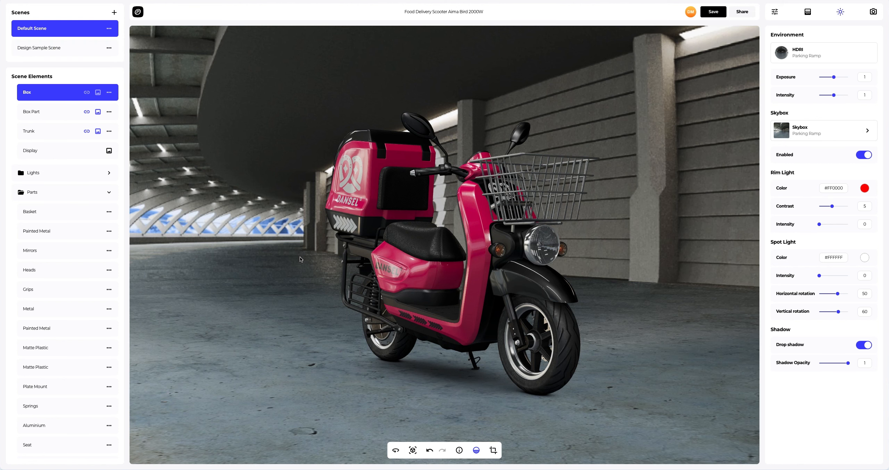
left_click_drag(300, 260, 433, 259)
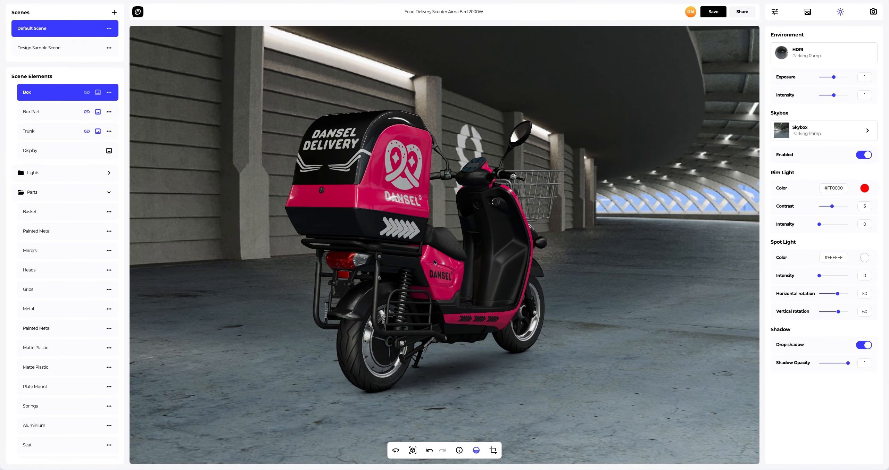
Try the Venice Coast skybox and view the scooter from a low front angle
left_click(808, 133)
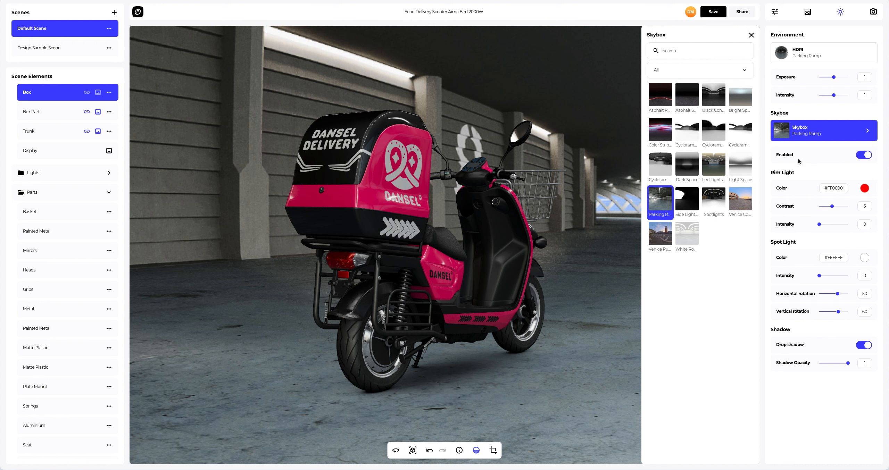
left_click(747, 203)
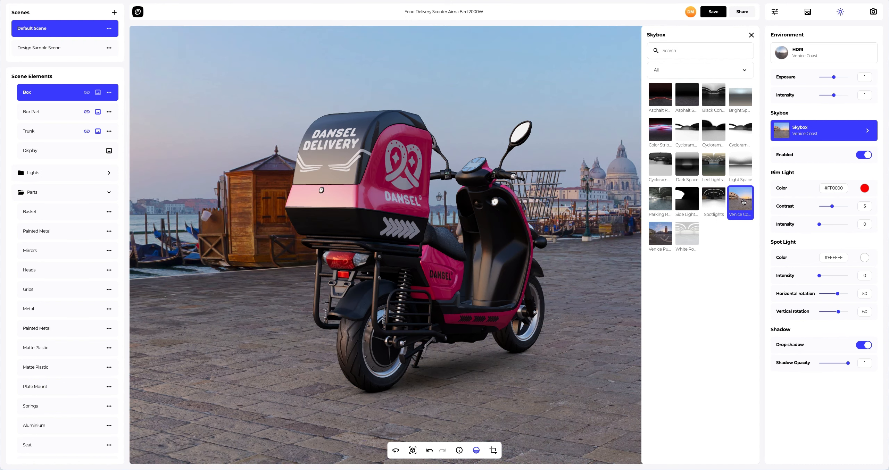
left_click(751, 36)
left_click_drag(632, 212, 483, 198)
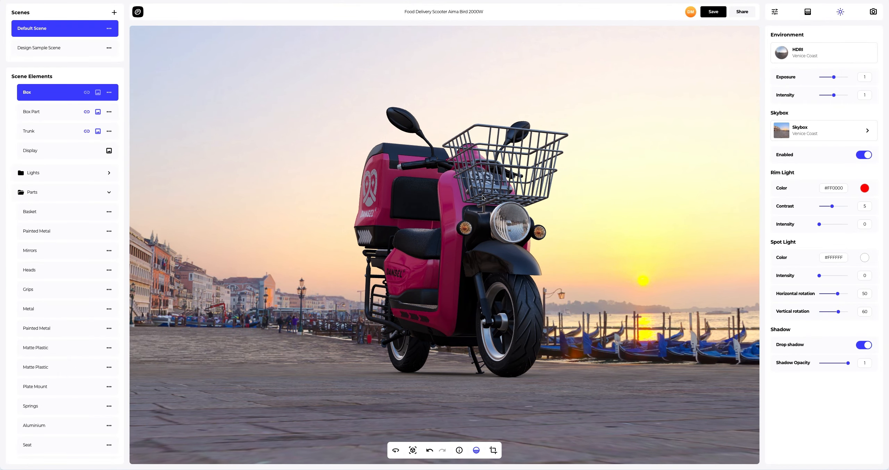
Try the Venice Public Square skybox and view the scooter from the side
left_click(829, 130)
left_click(662, 228)
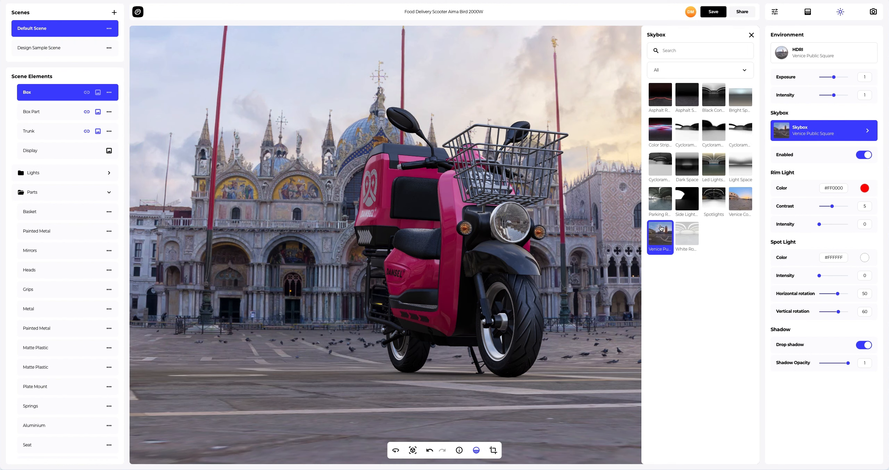
left_click(752, 35)
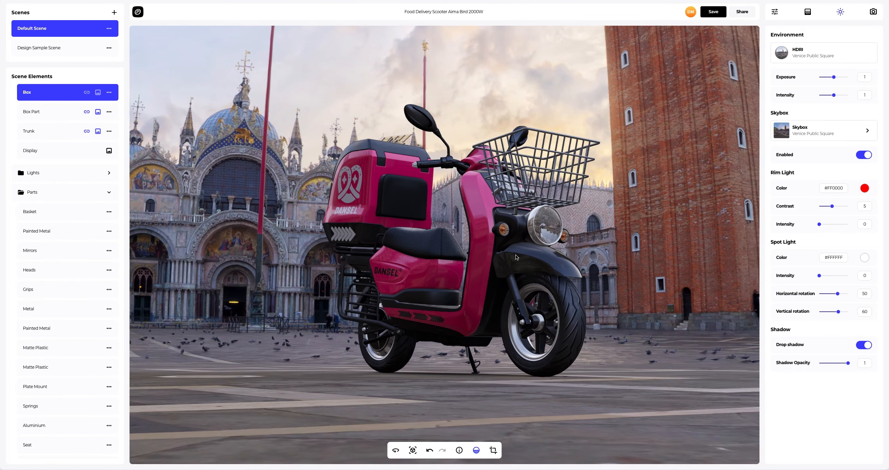
left_click_drag(516, 257, 567, 265)
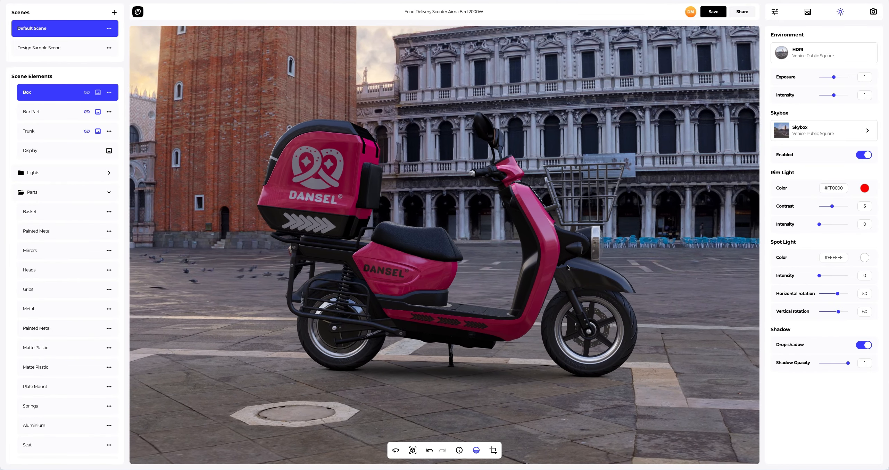
Set the skybox to Color Stripes and turn the scooter to a front three-quarter view
left_click(811, 132)
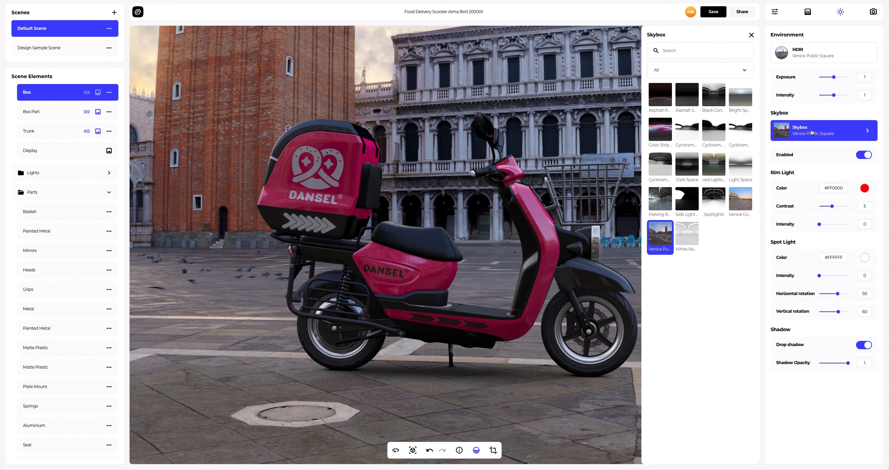
left_click(667, 133)
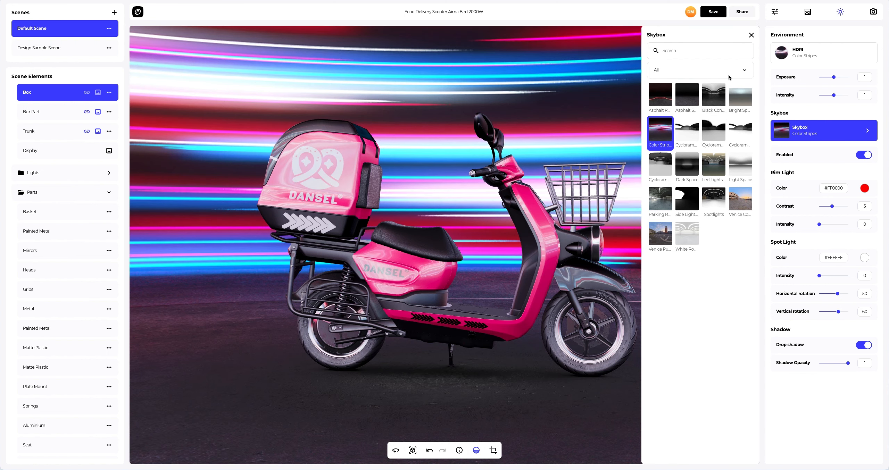
left_click(752, 35)
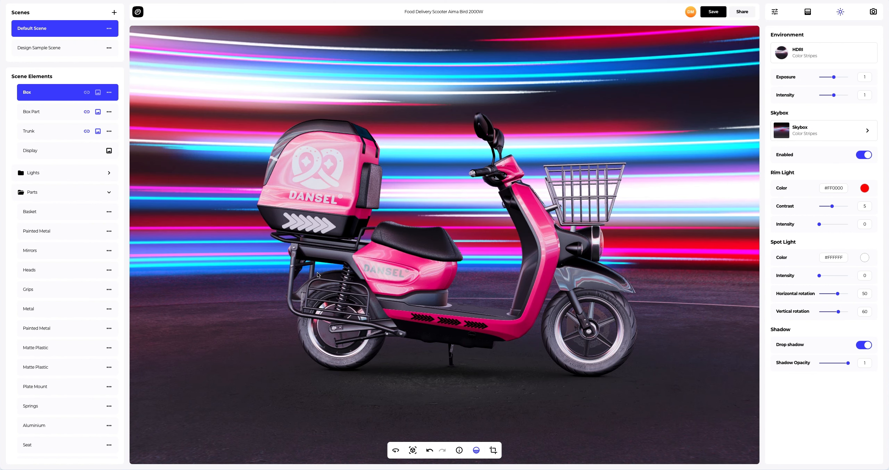
left_click_drag(317, 275, 605, 275)
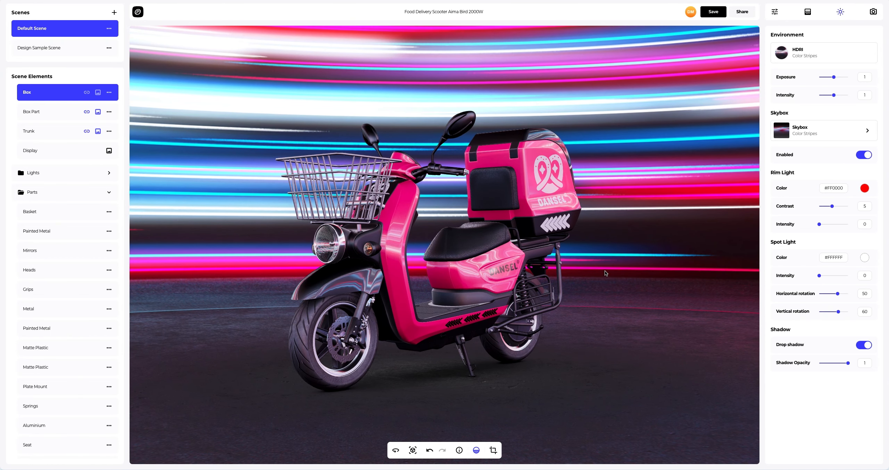
Save the project and enable public access to it in the sharing settings
left_click(705, 14)
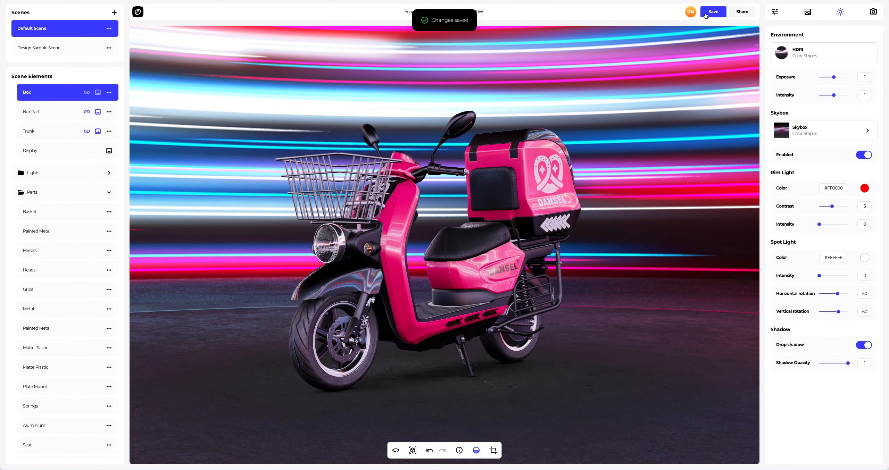
left_click(741, 12)
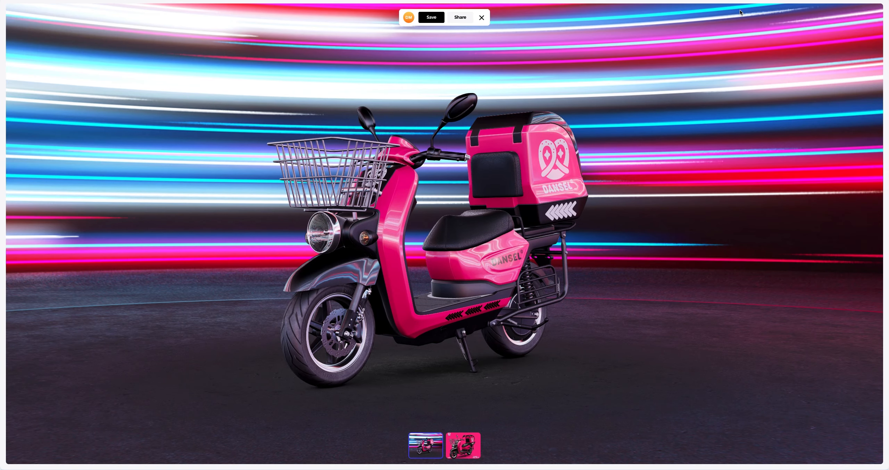
left_click(460, 19)
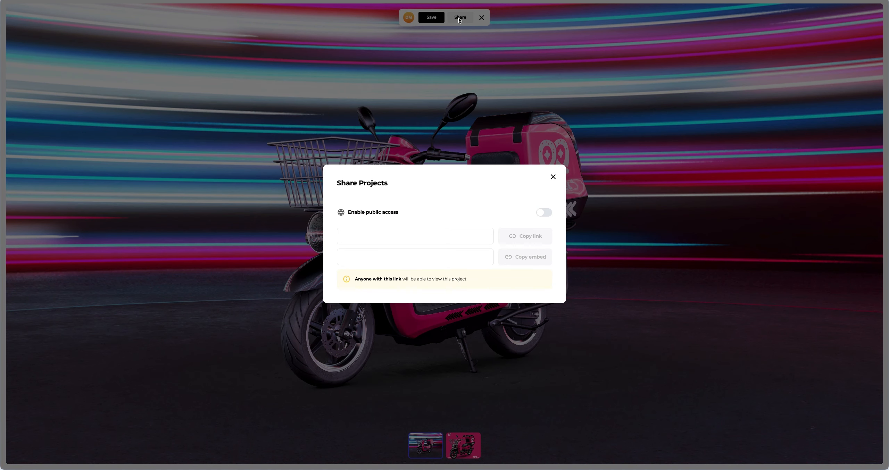
left_click(541, 217)
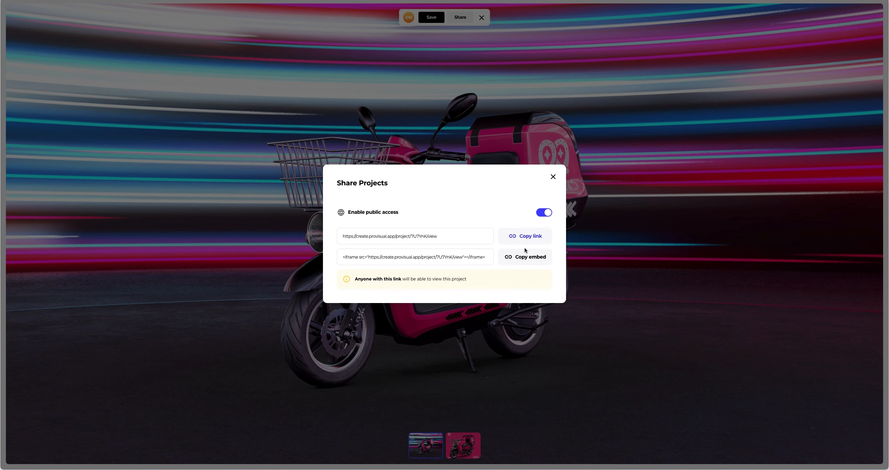